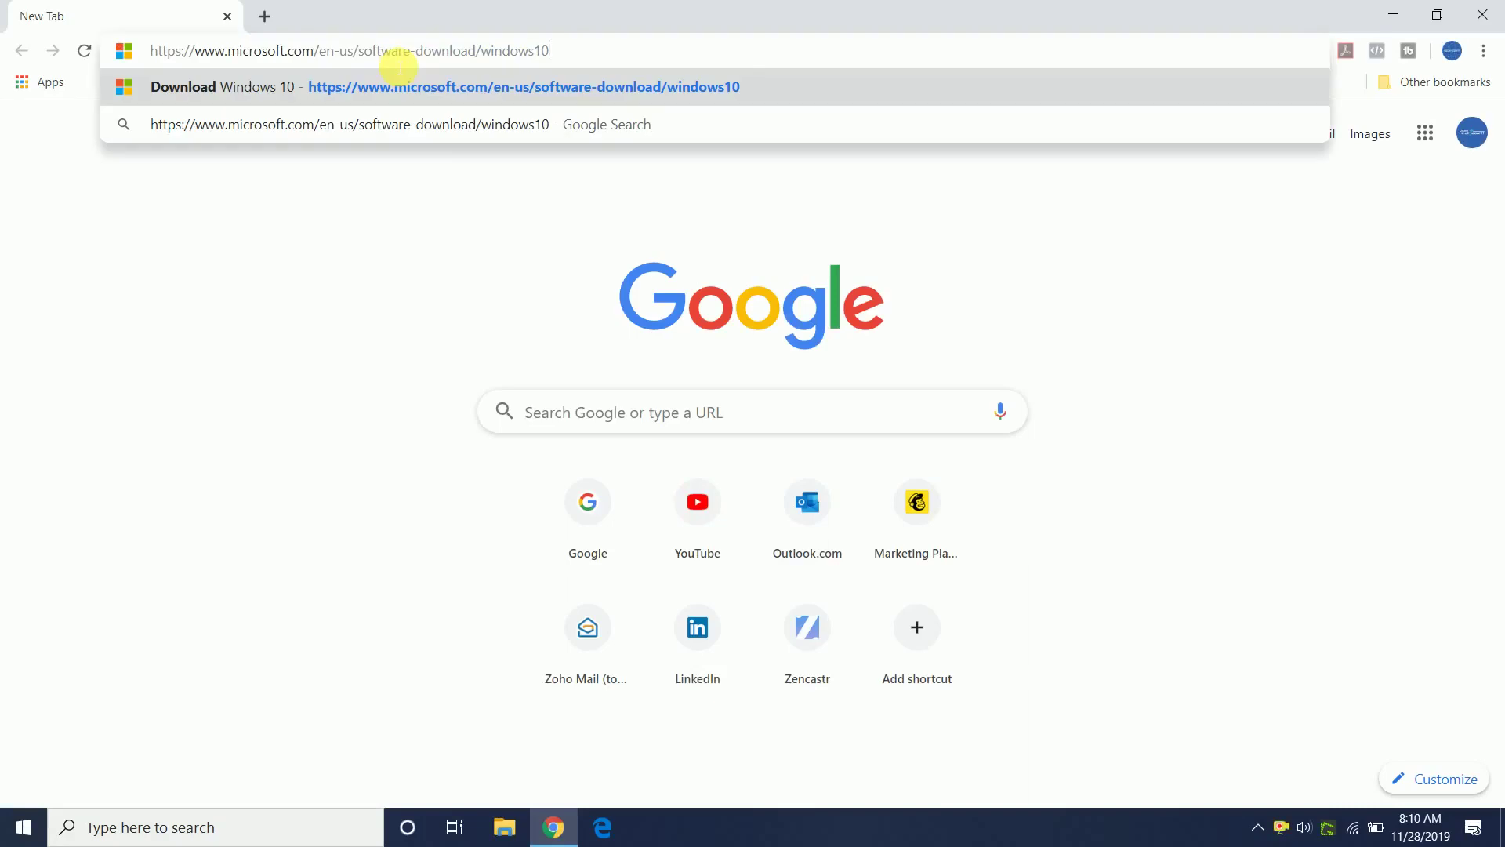
Load Microsoft's Download Windows 10 page in Chrome.
key("Return")
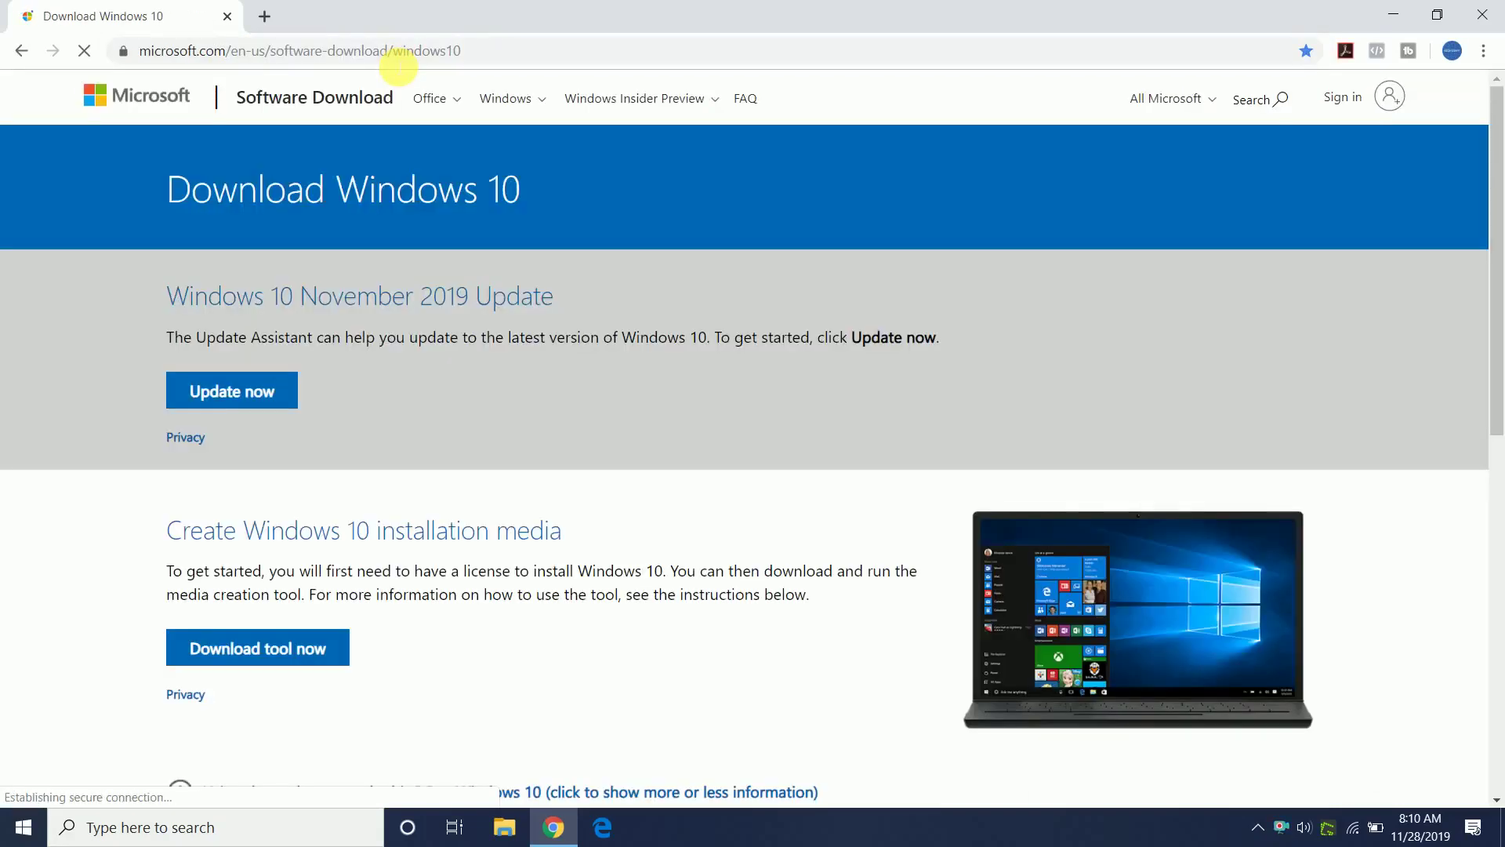
left_click(501, 50)
double_click(501, 50)
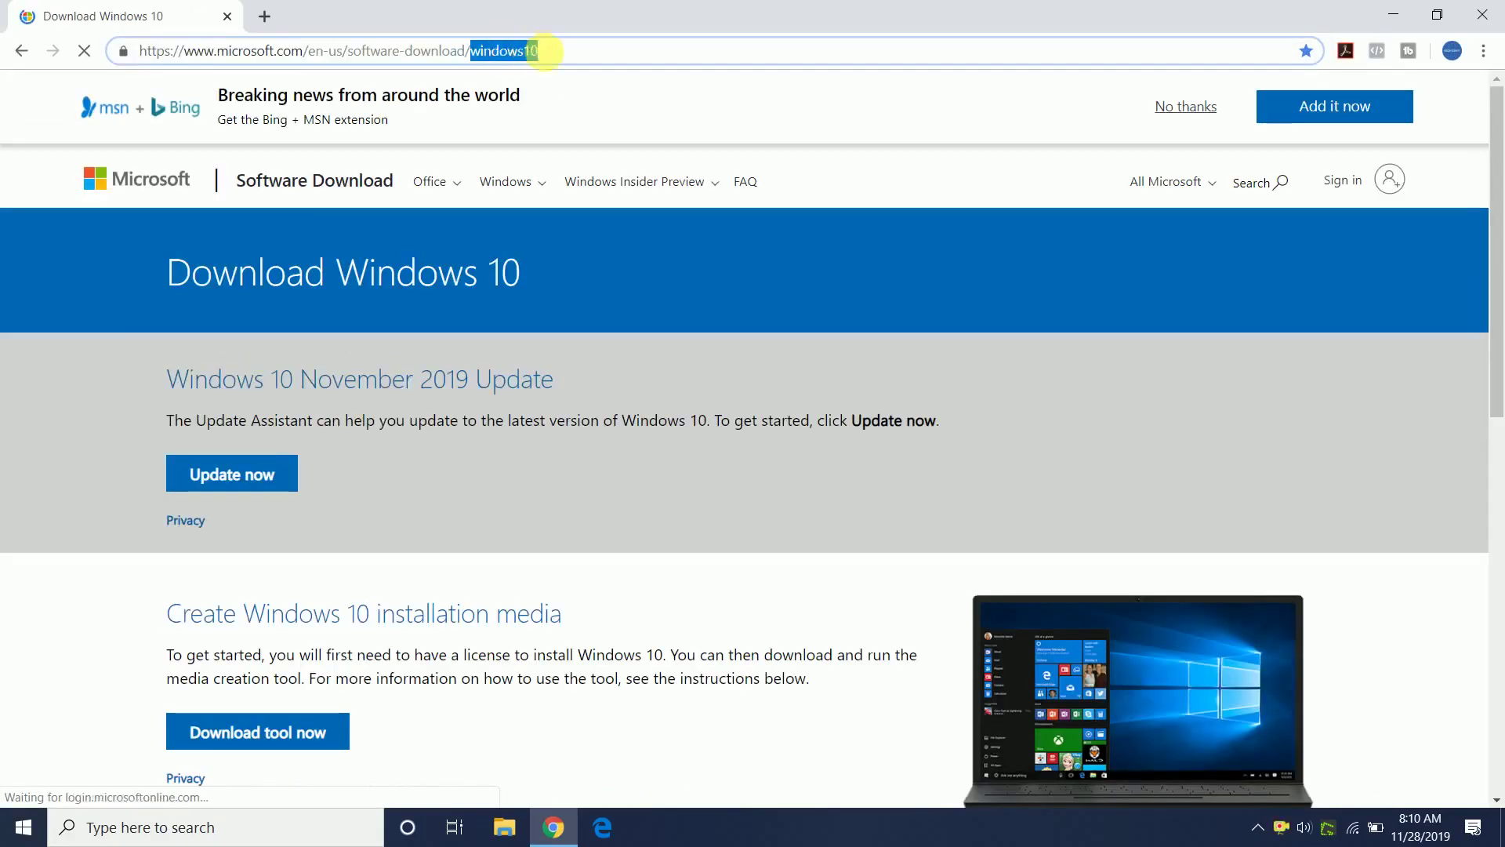
left_click(565, 50)
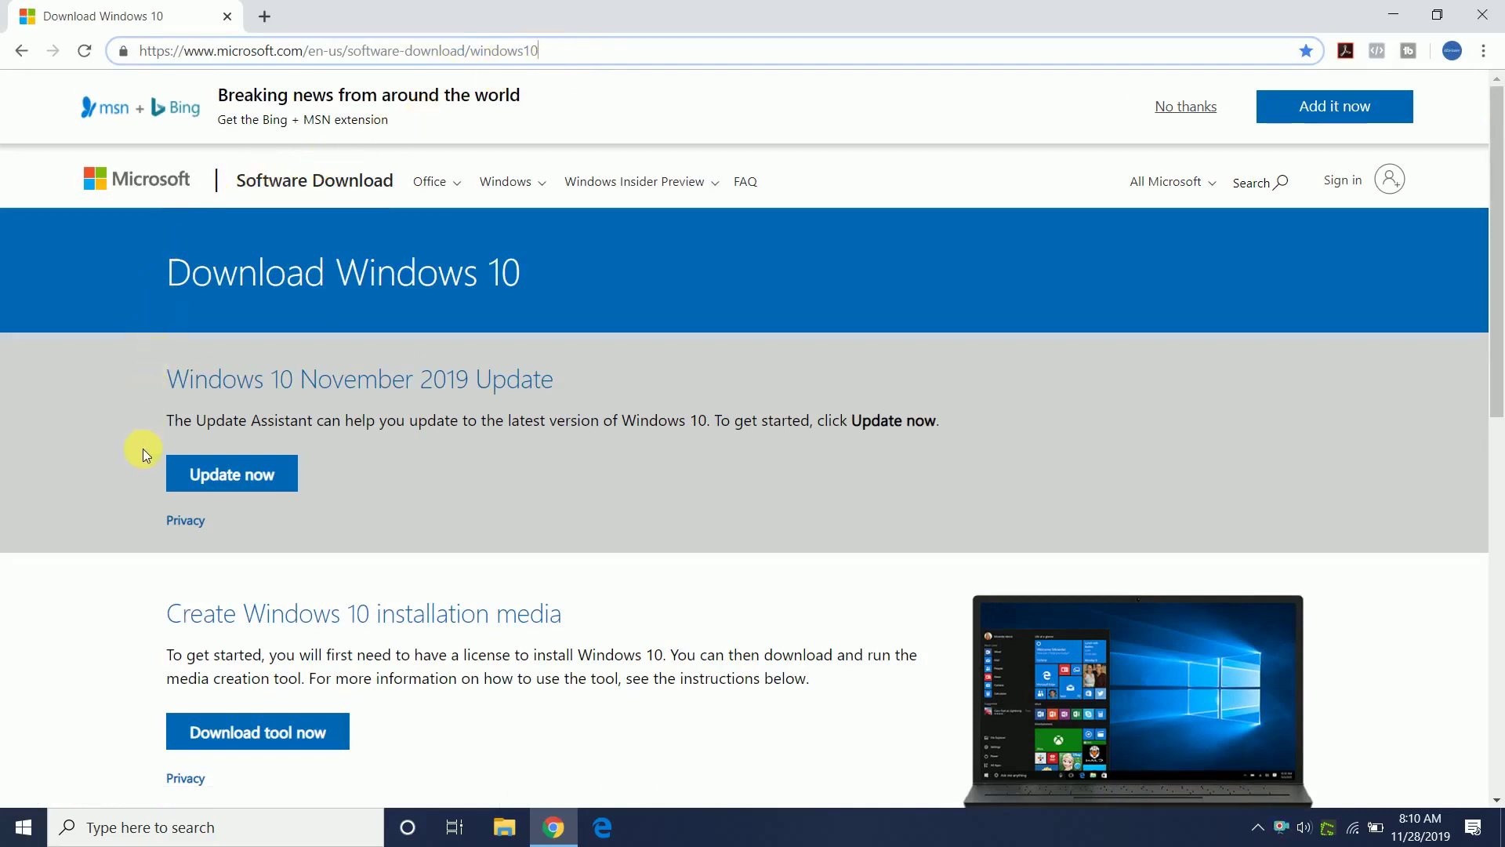
Download the media creation tool from the Create Windows 10 installation media section.
scroll(143, 463, "down", 1)
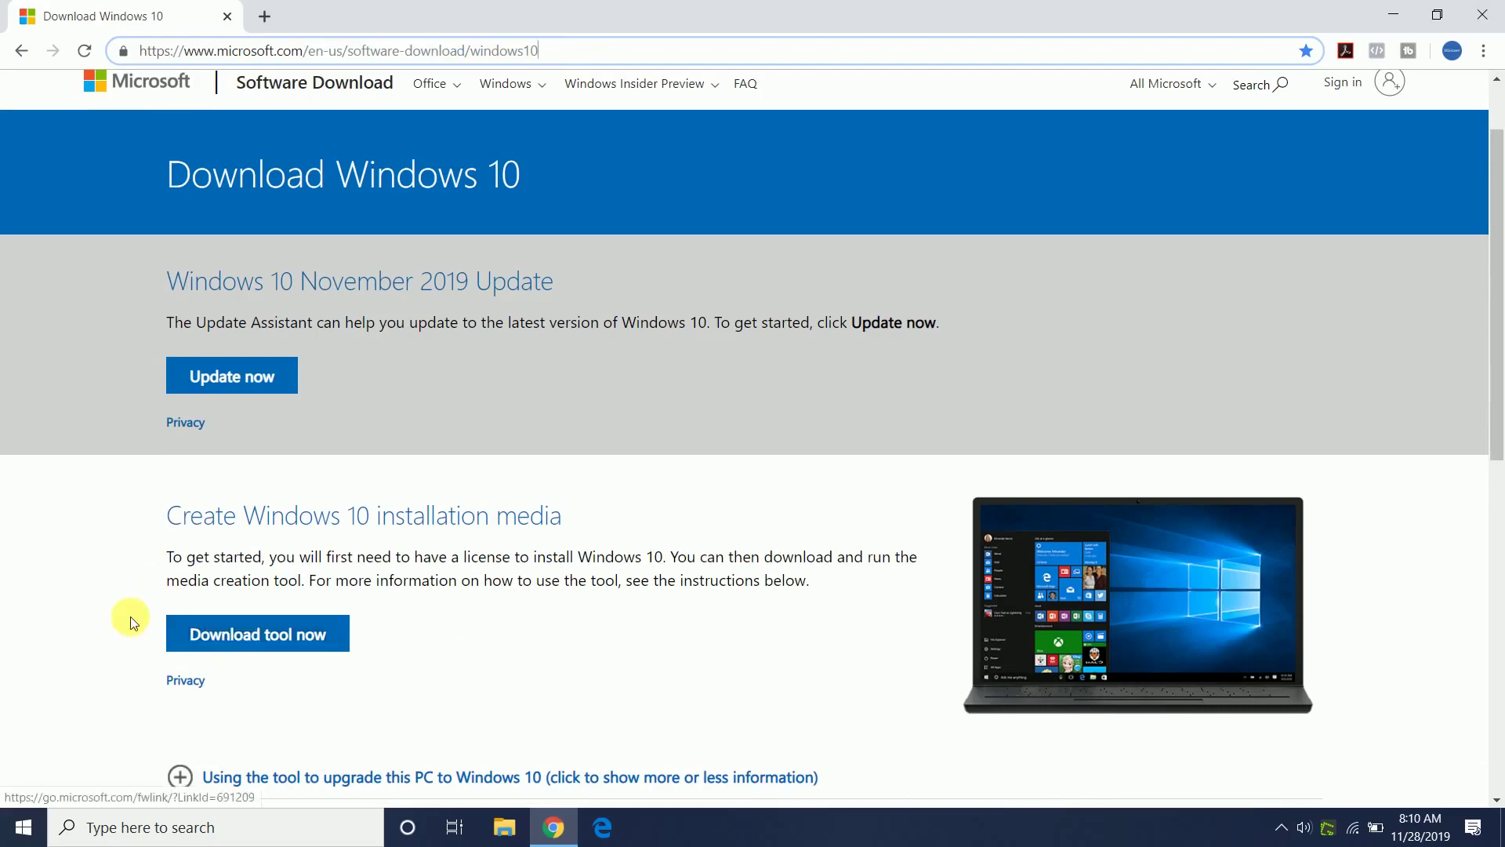
scroll(130, 617, "down", 1)
left_click(266, 540)
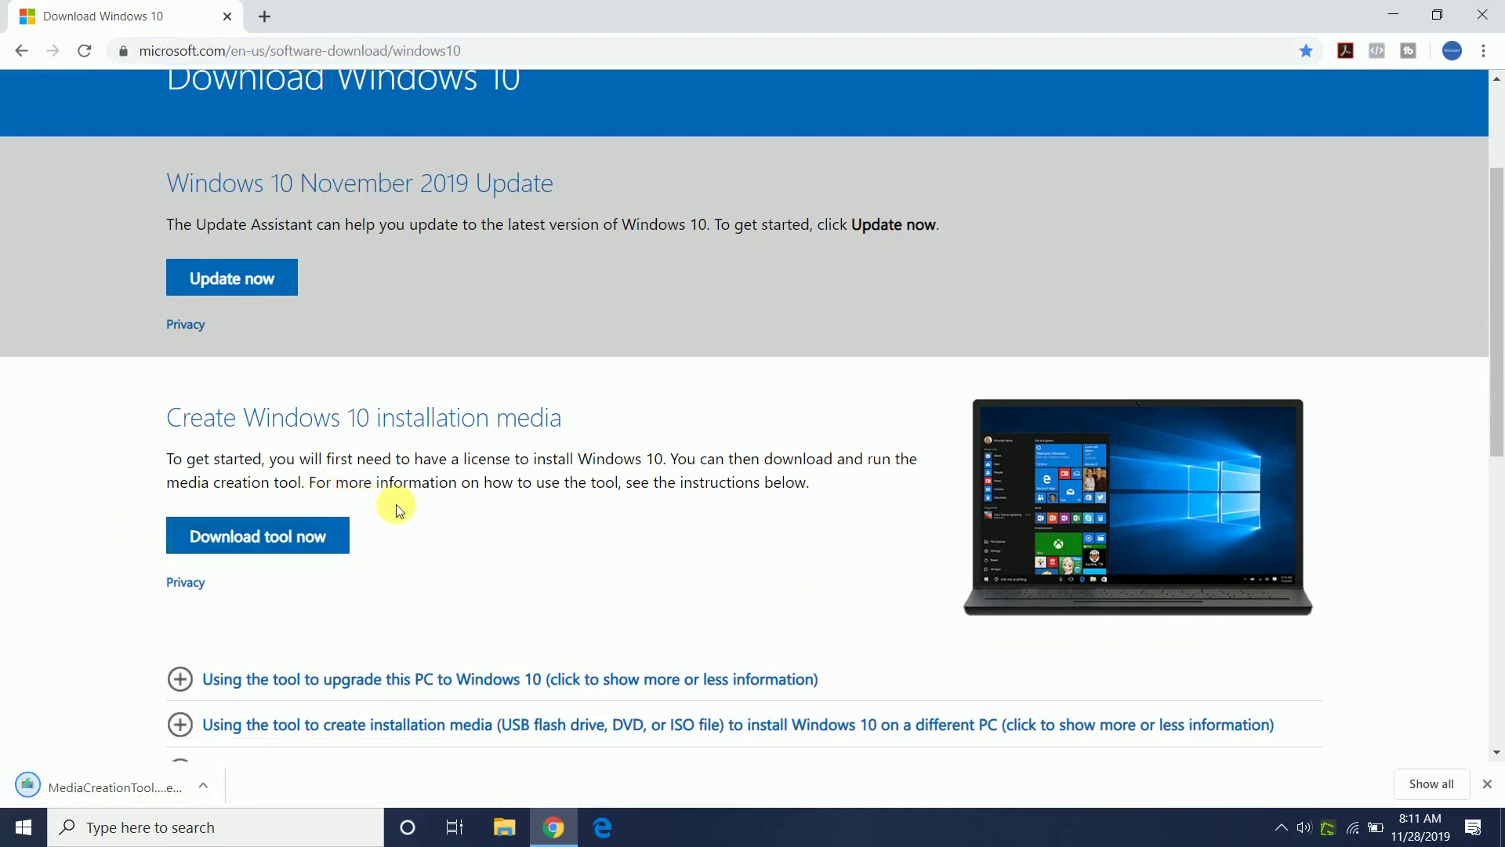
left_click(504, 829)
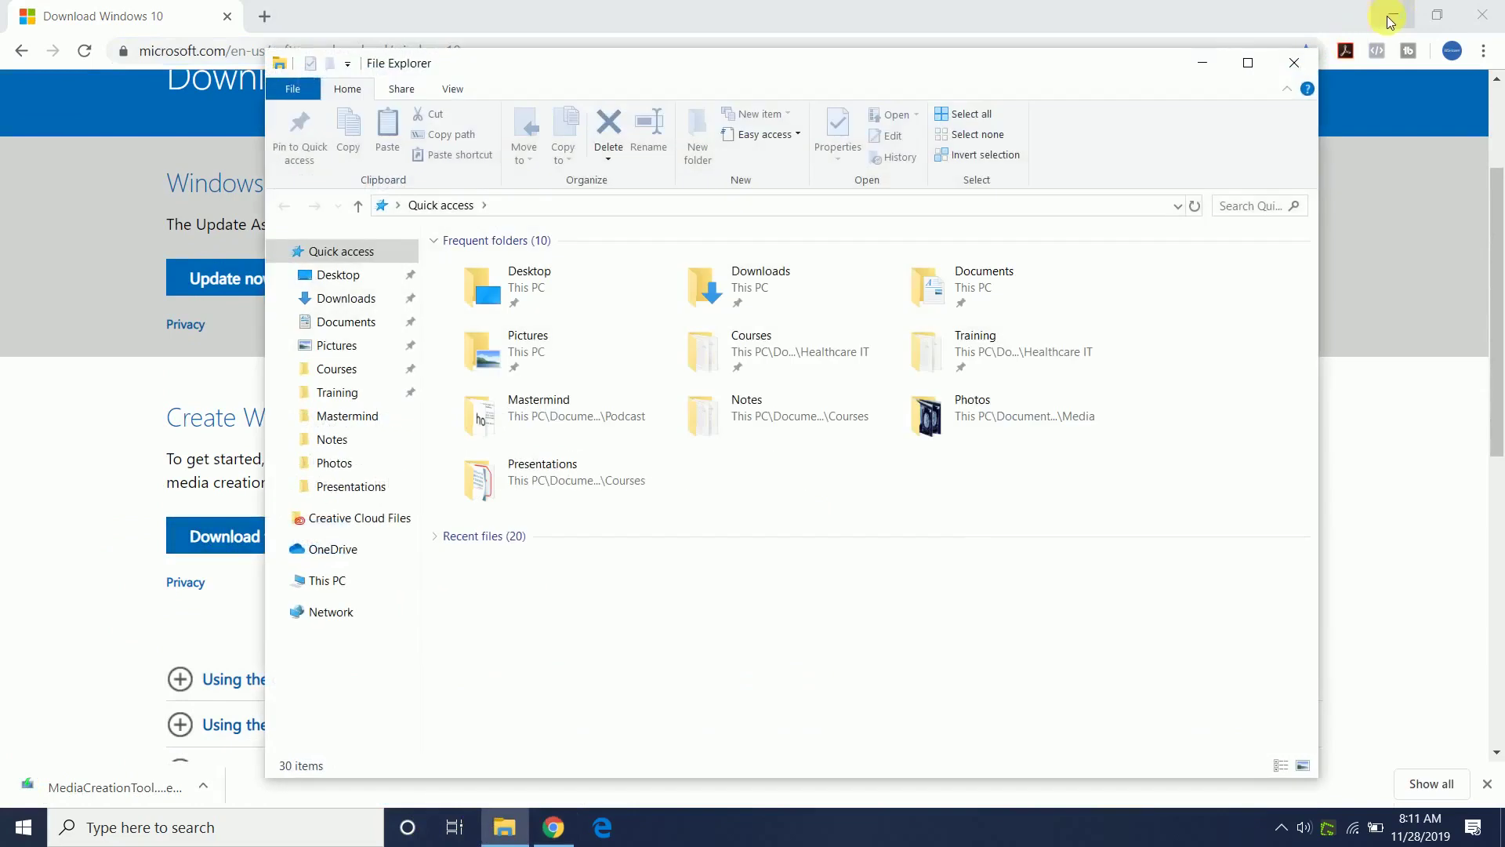
Run MediaCreationTool1909 from the Downloads folder as administrator.
left_click(1391, 20)
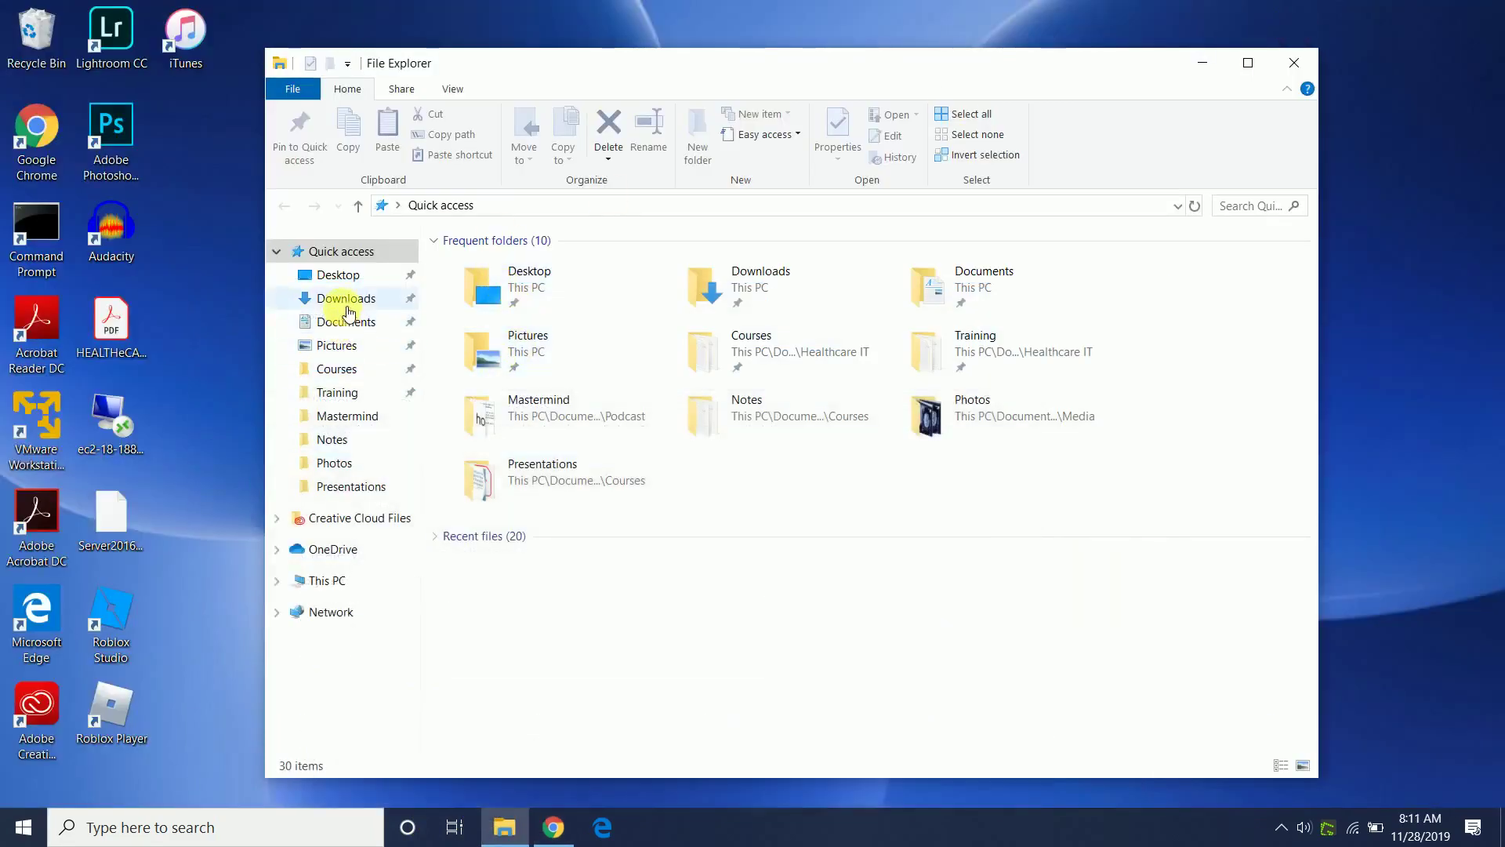
left_click(343, 298)
left_click(470, 290)
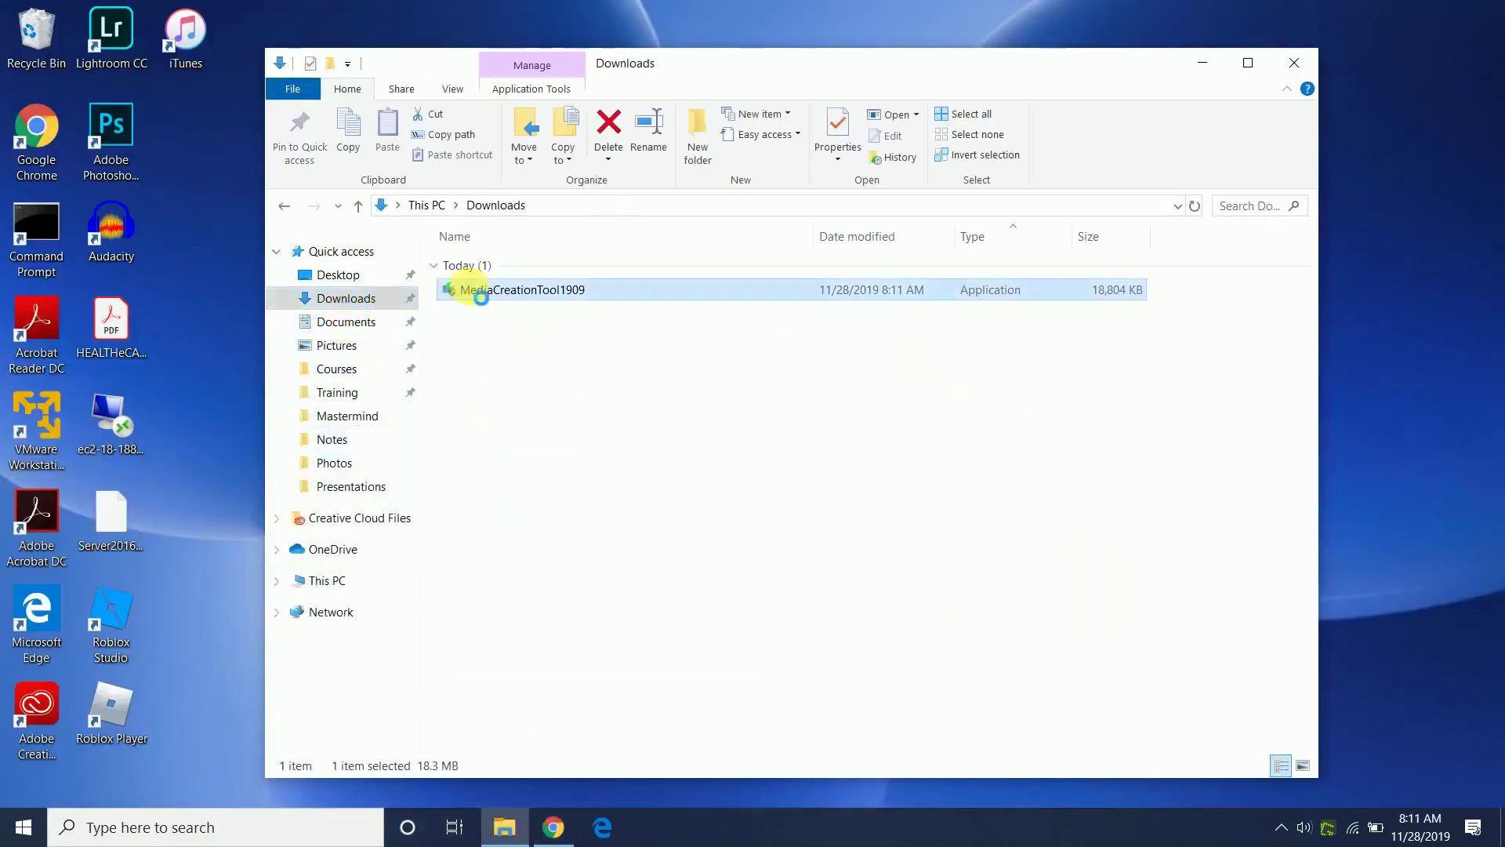
right_click(472, 290)
left_click(522, 327)
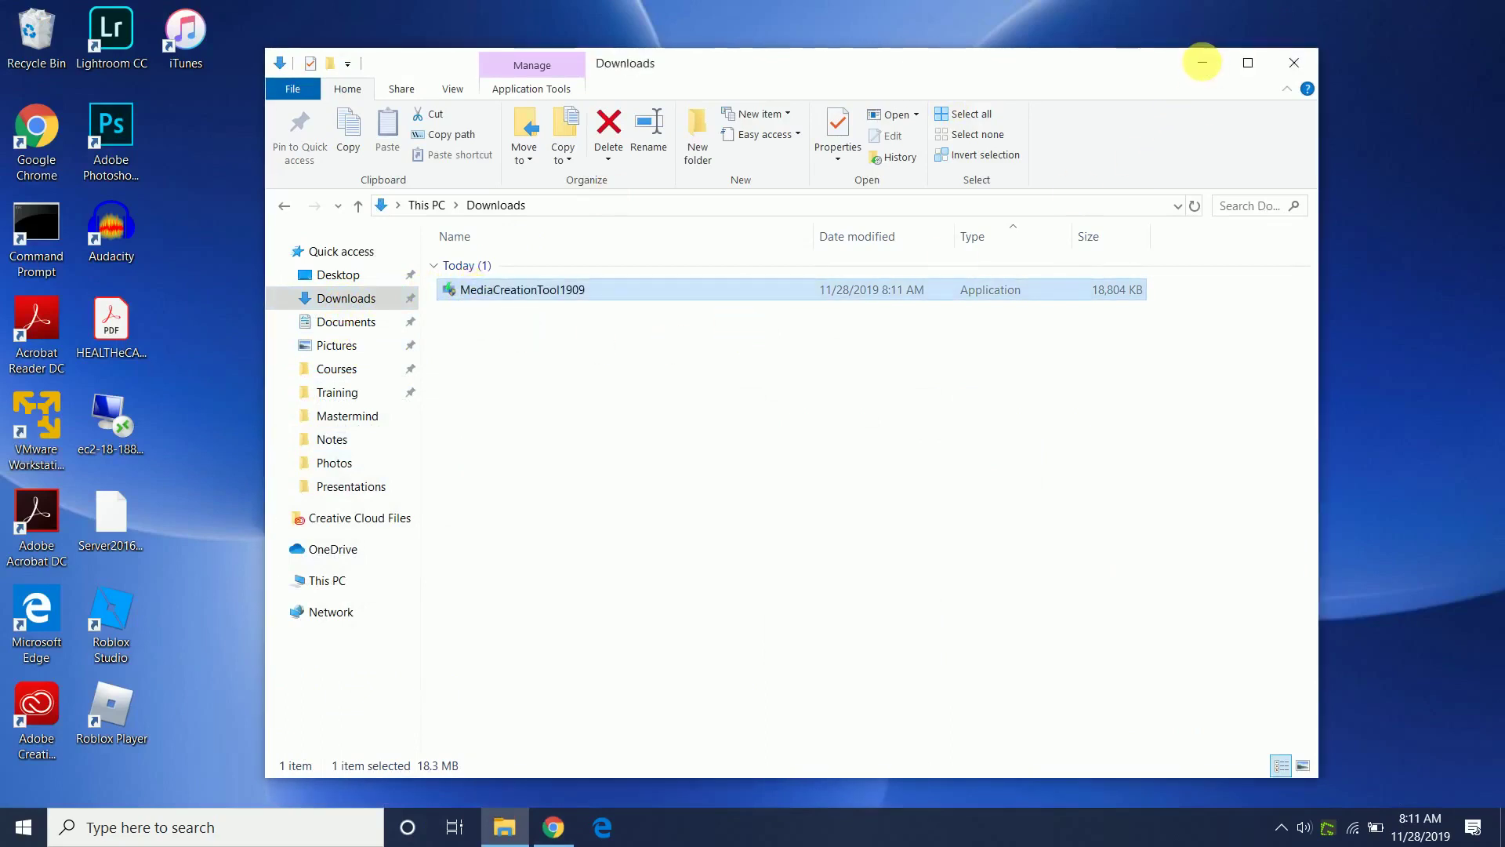
left_click(1204, 64)
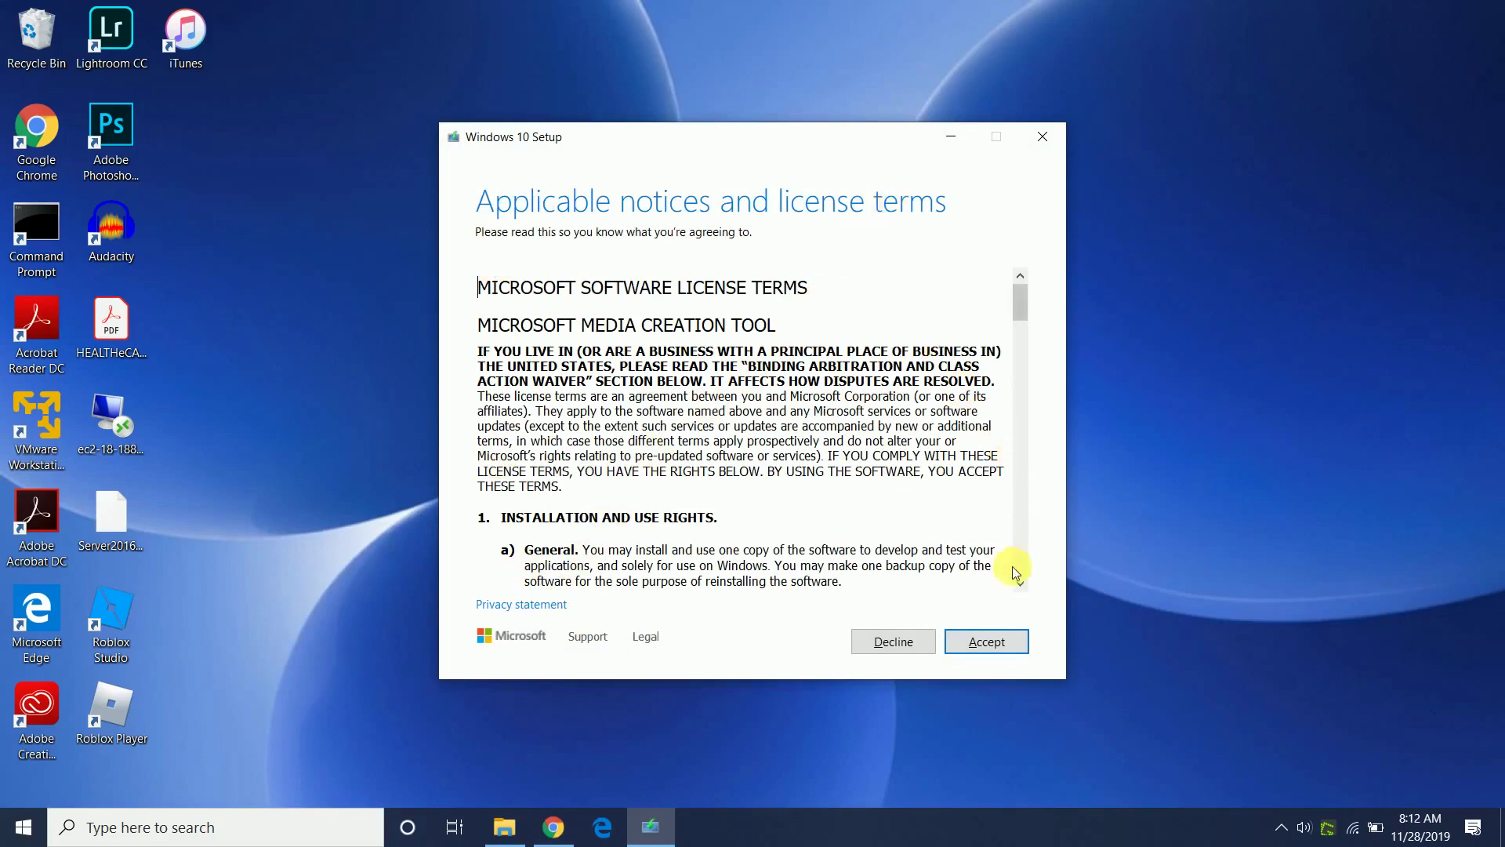
Accept the Windows 10 Setup license terms.
left_click(1020, 587)
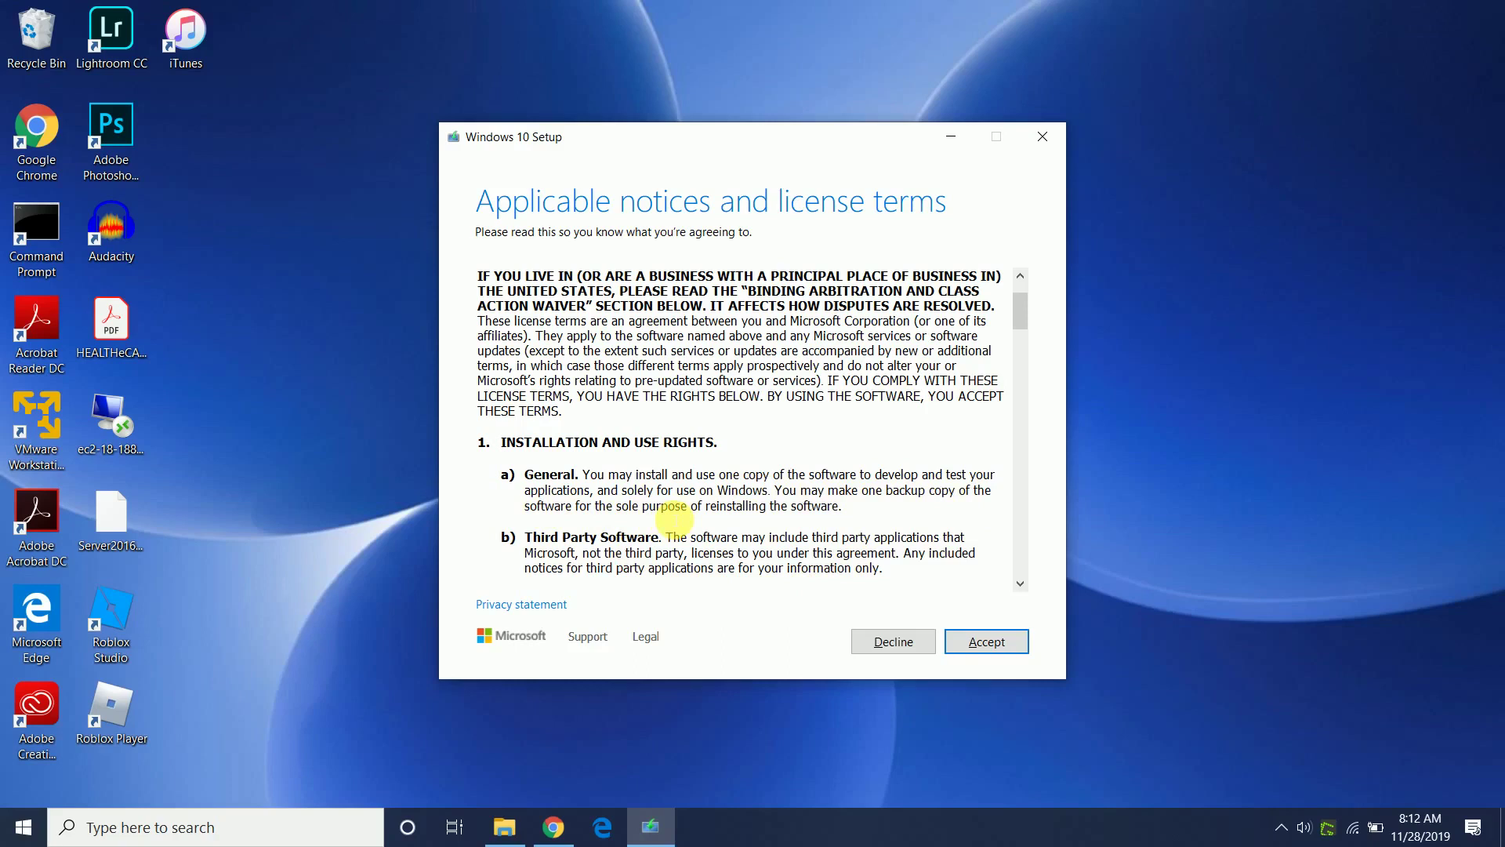
left_click(980, 642)
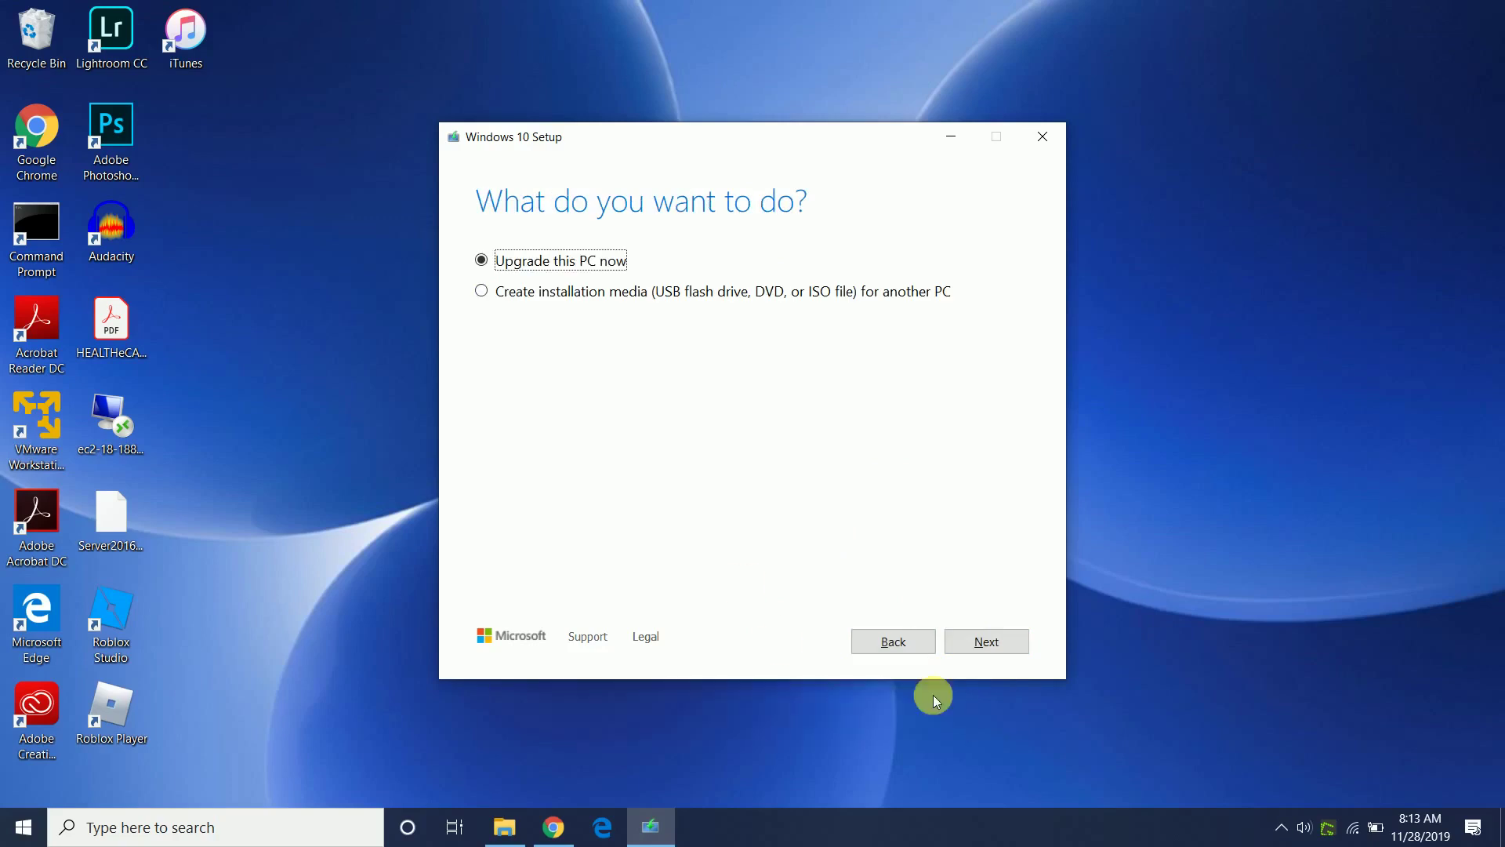
Create installation media as an ISO file with the recommended English 64-bit Windows 10 options.
left_click(481, 292)
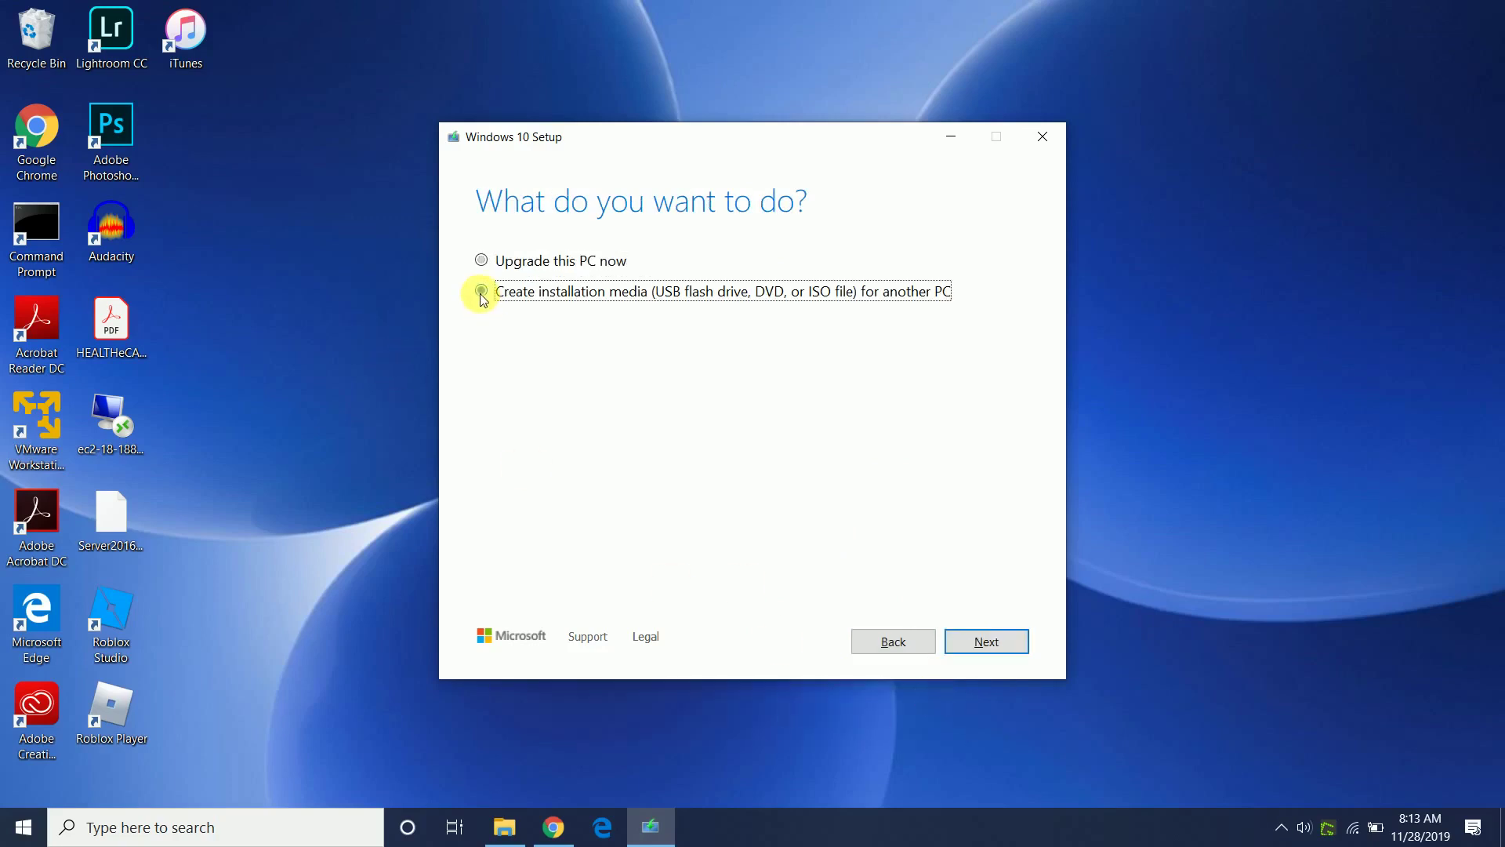
left_click(972, 637)
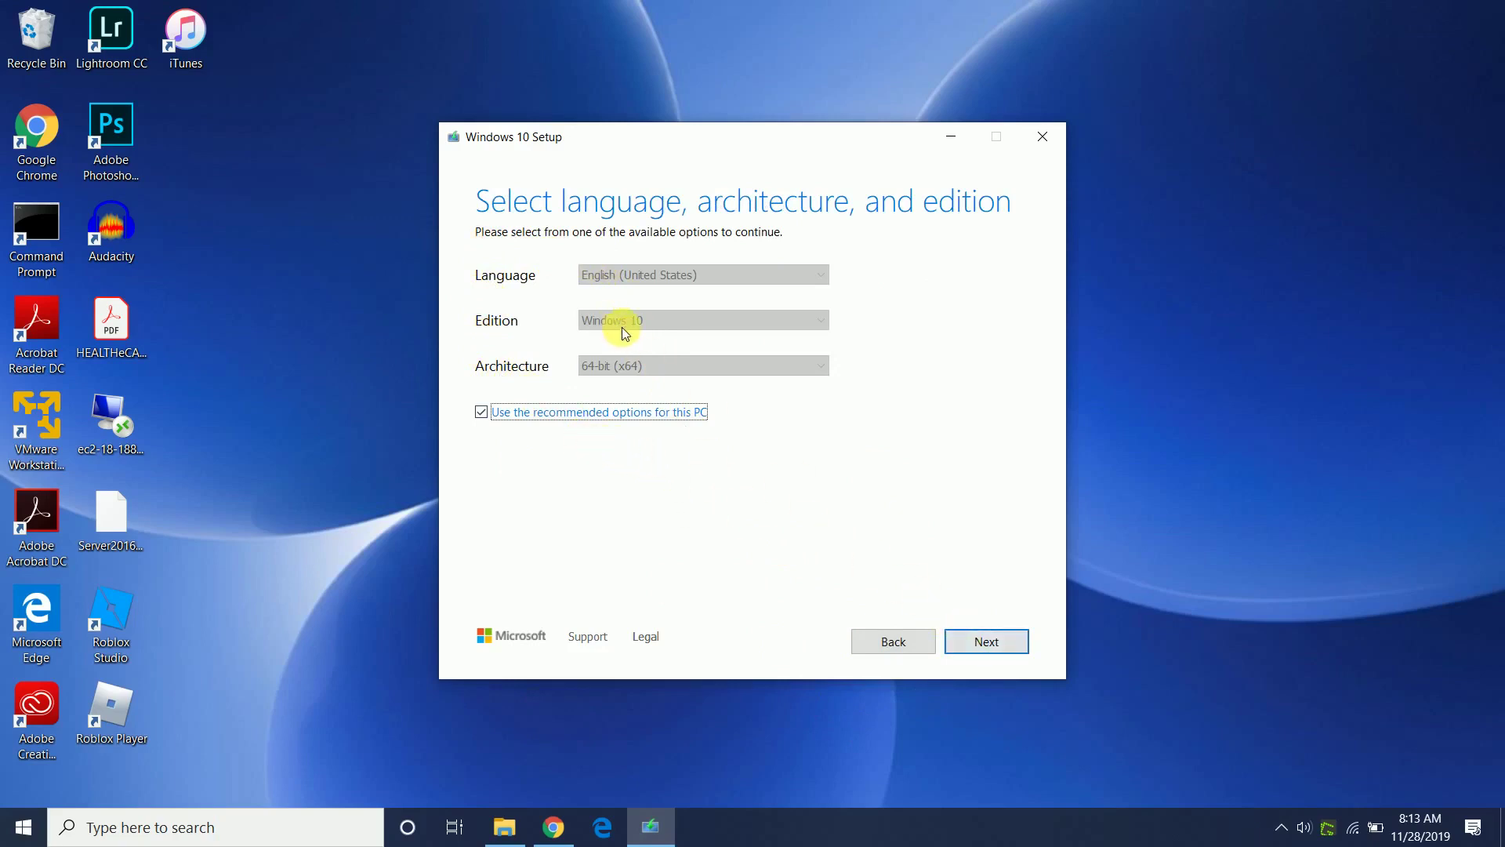
left_click(987, 643)
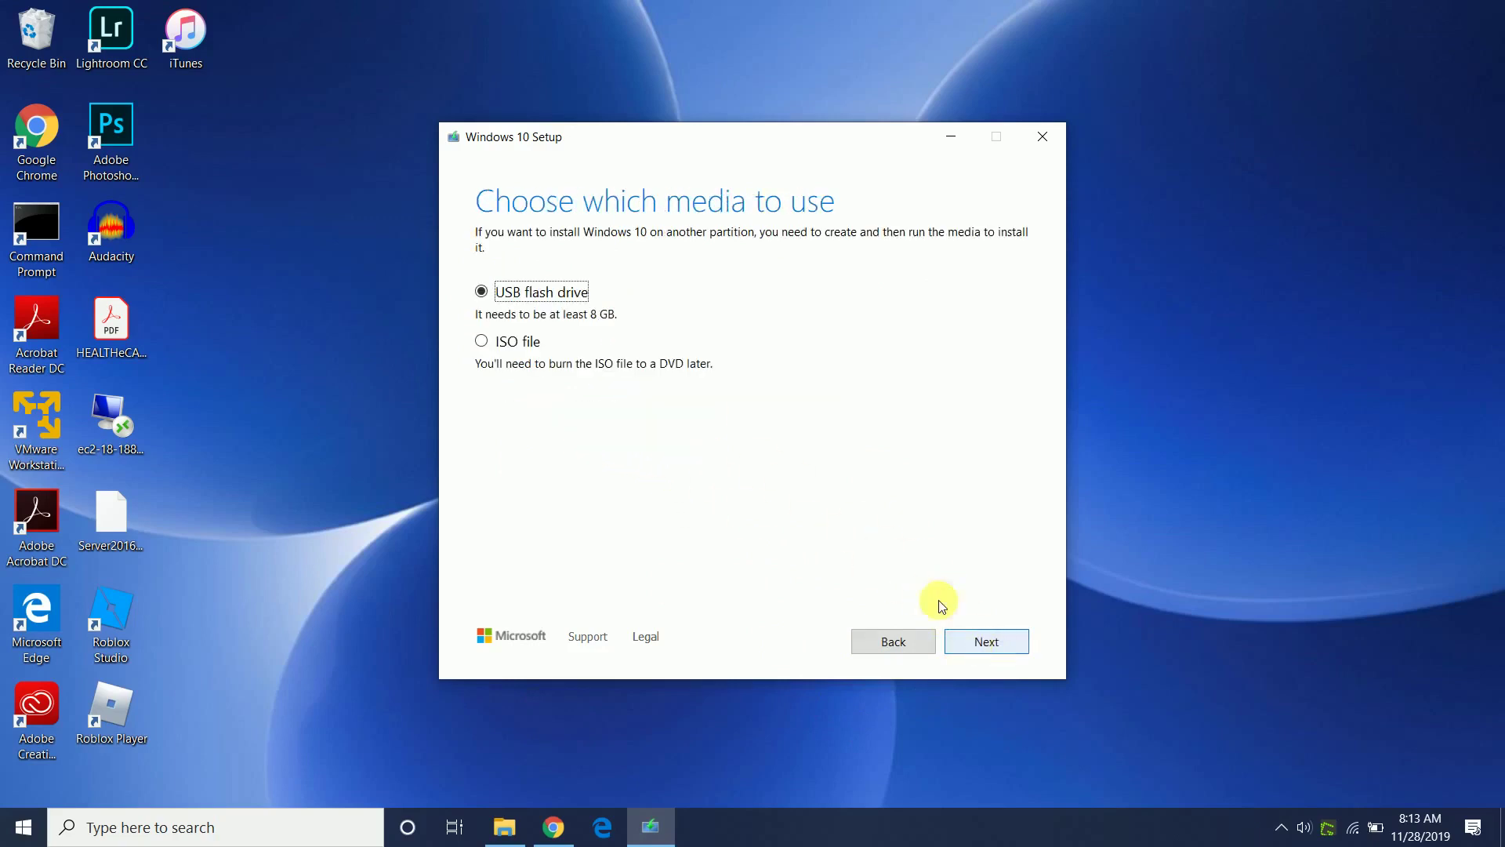
left_click(486, 340)
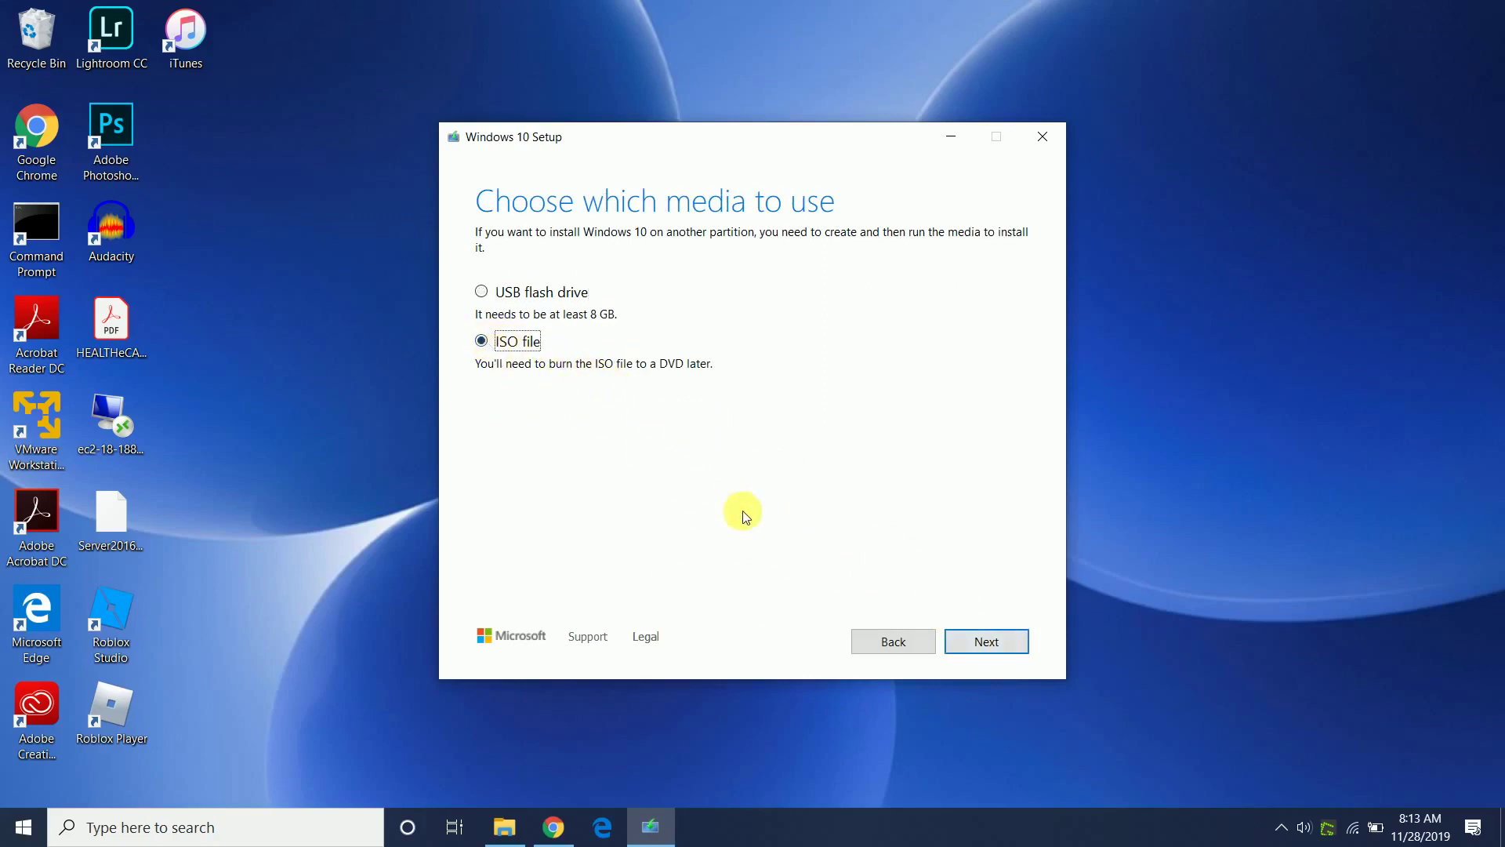
left_click(990, 643)
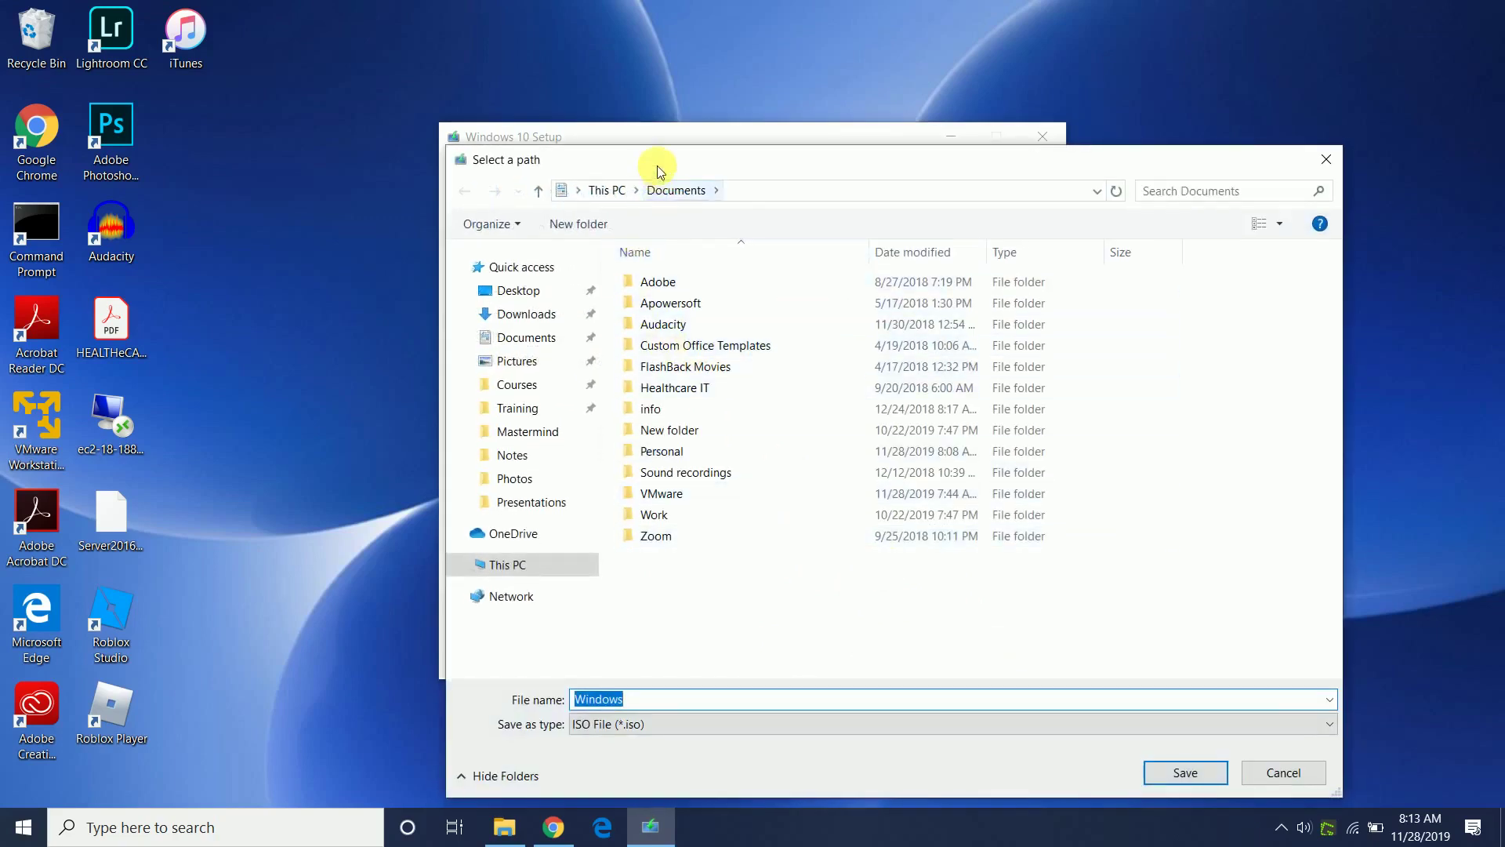
Browse the Select a path dialog to Documents\VMware\Software.
left_click_drag(655, 165, 594, 137)
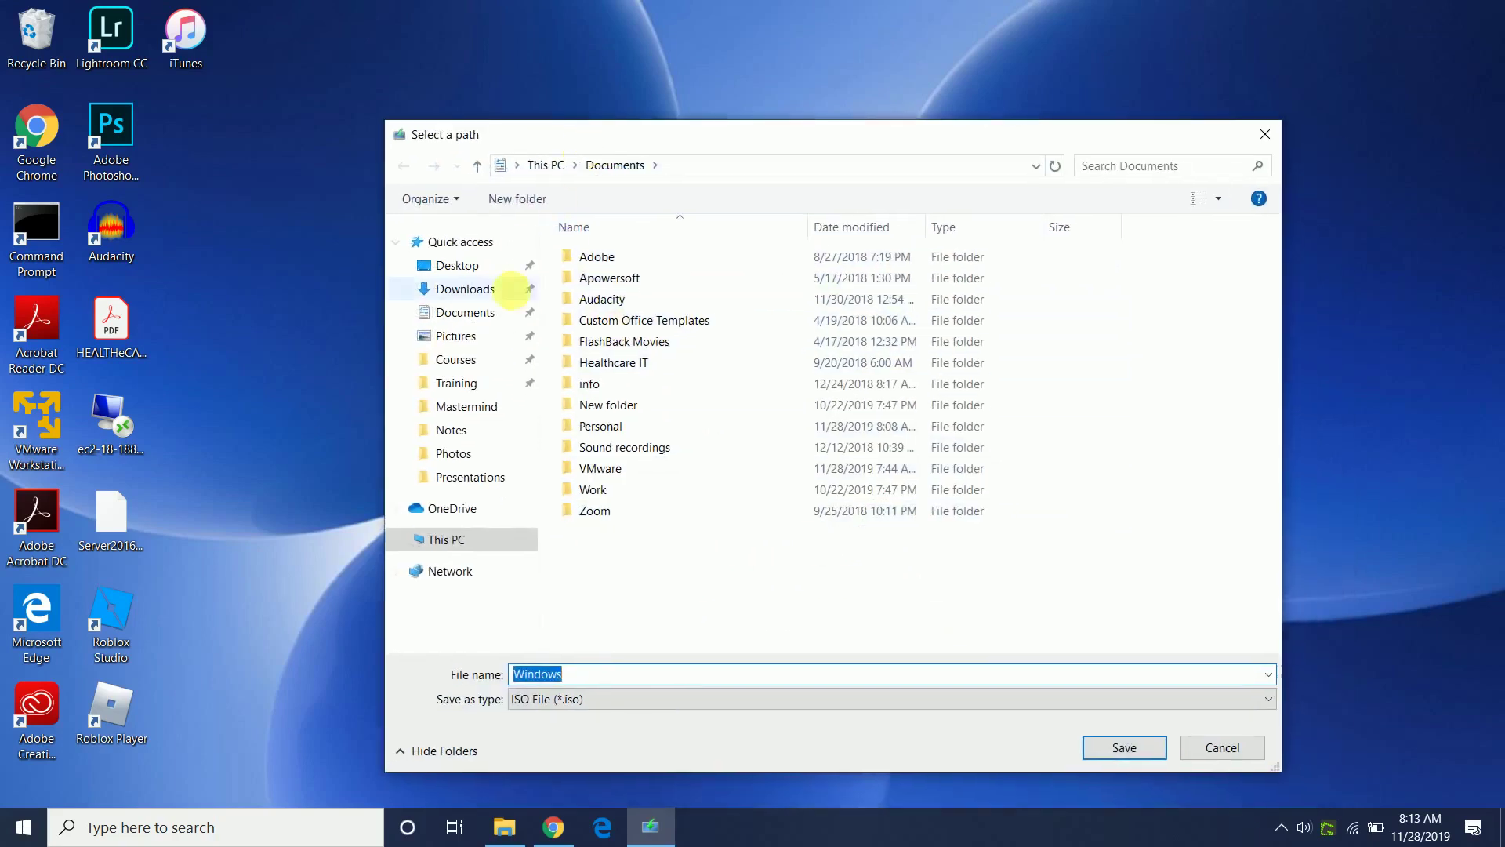
left_click(475, 314)
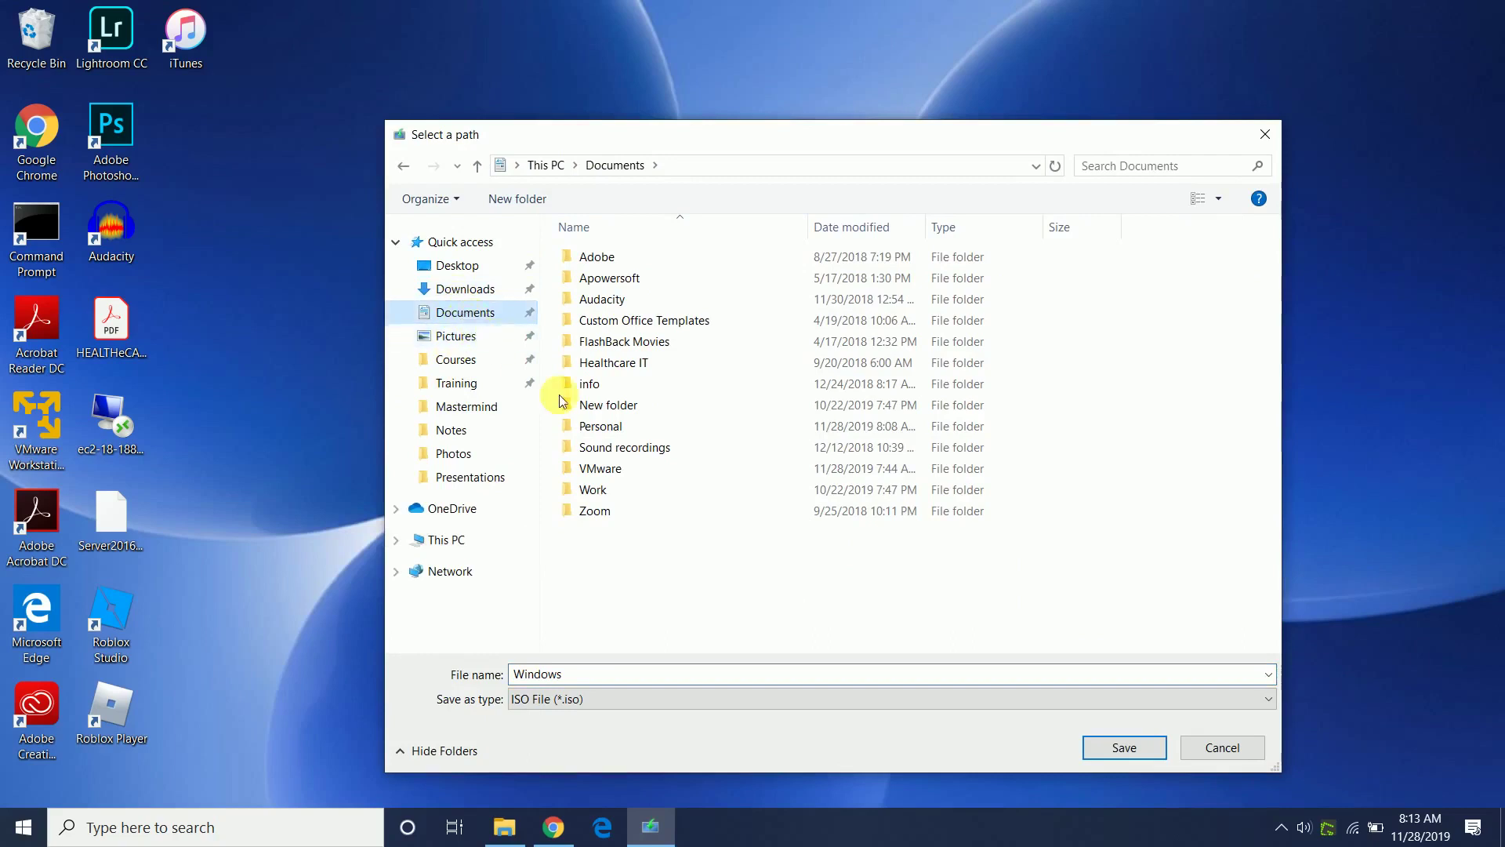
double_click(614, 469)
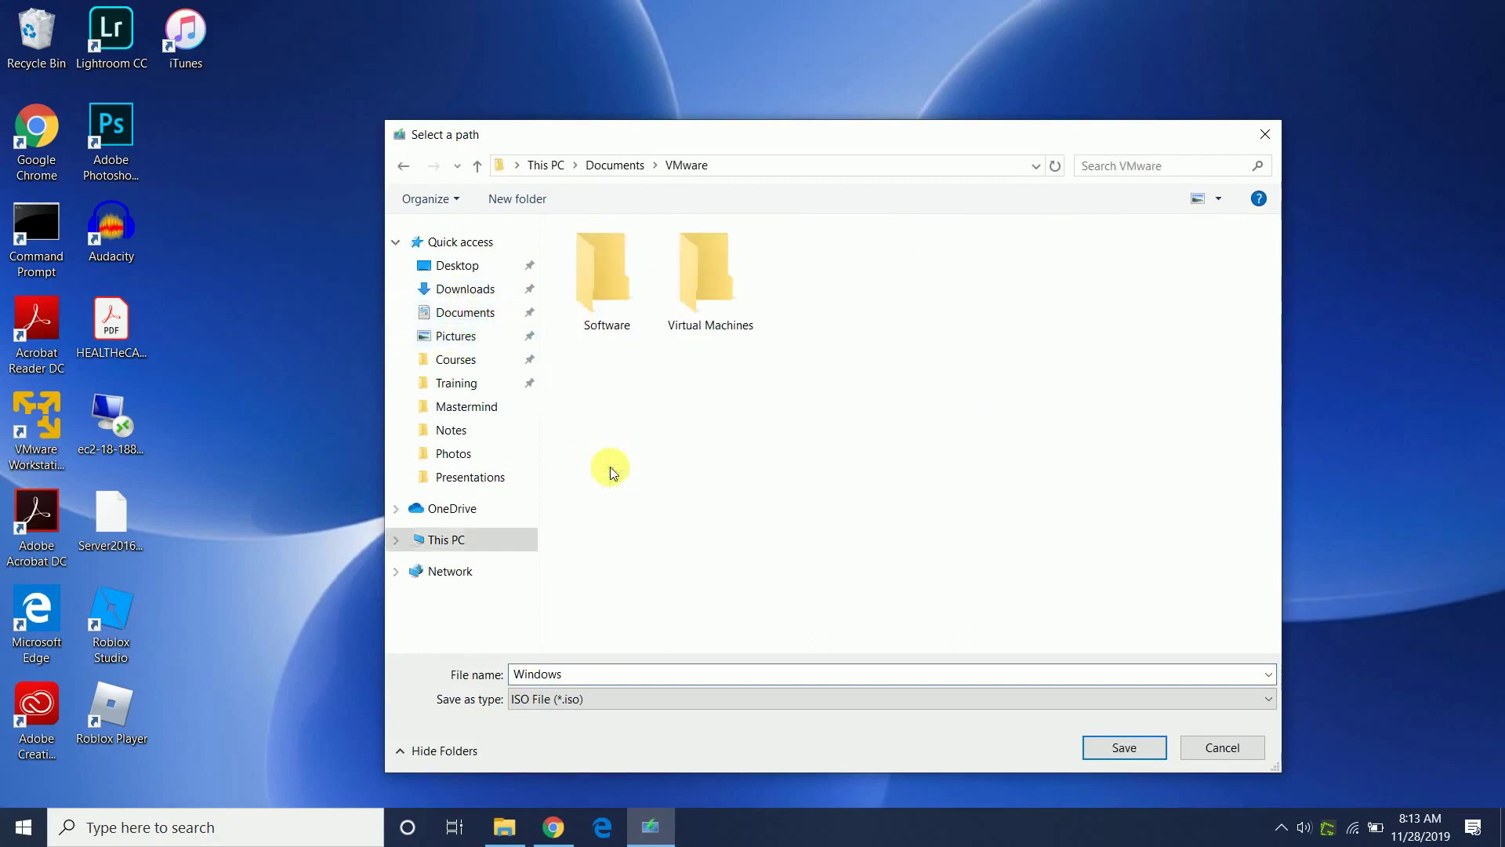
double_click(604, 310)
Name the ISO file Windows10_64bit and save it to start the download.
left_click(668, 687)
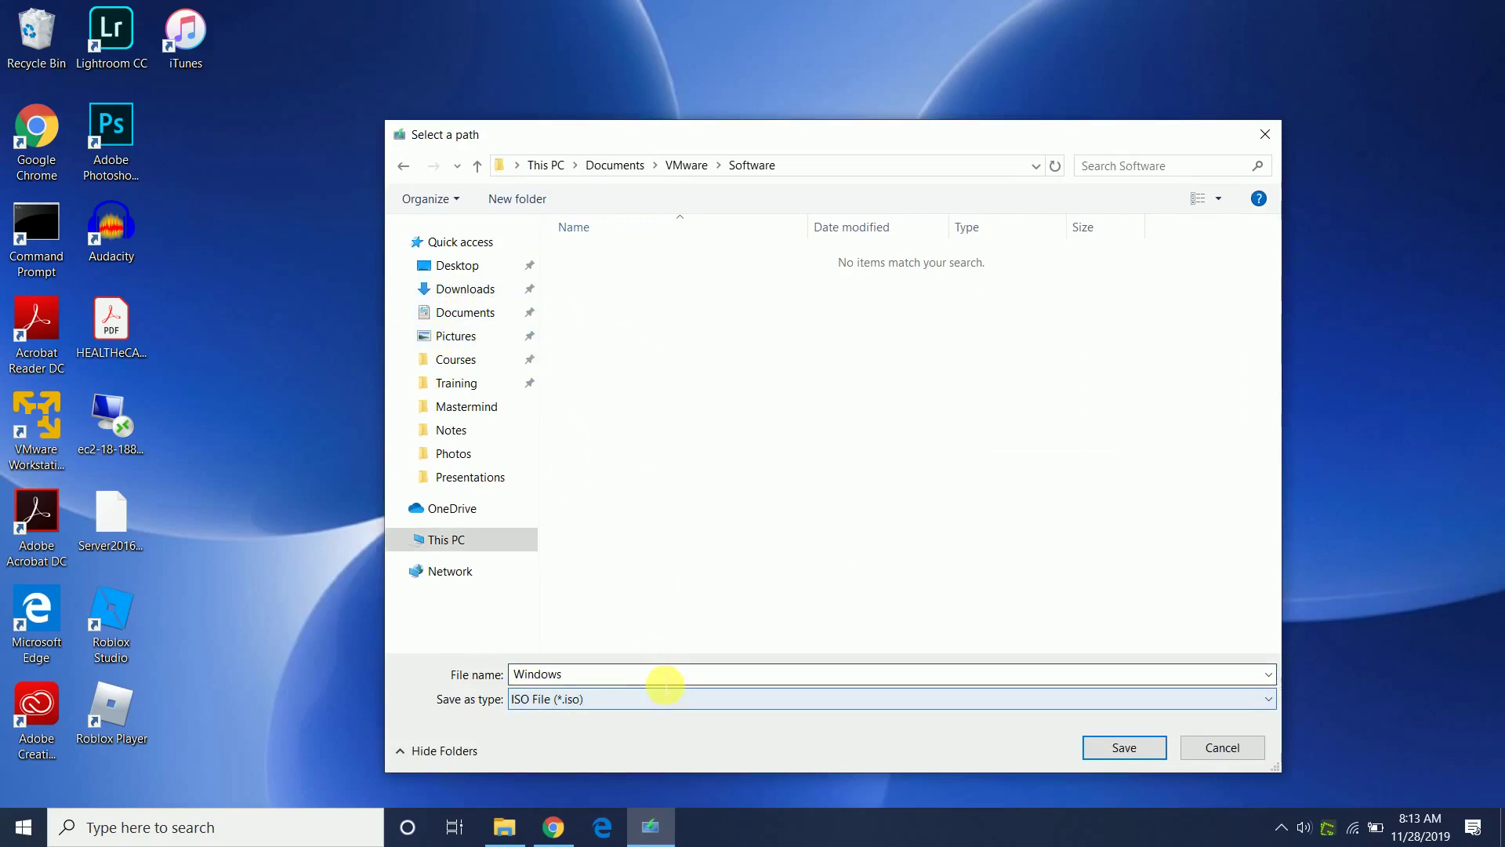
double_click(666, 686)
left_click(665, 686)
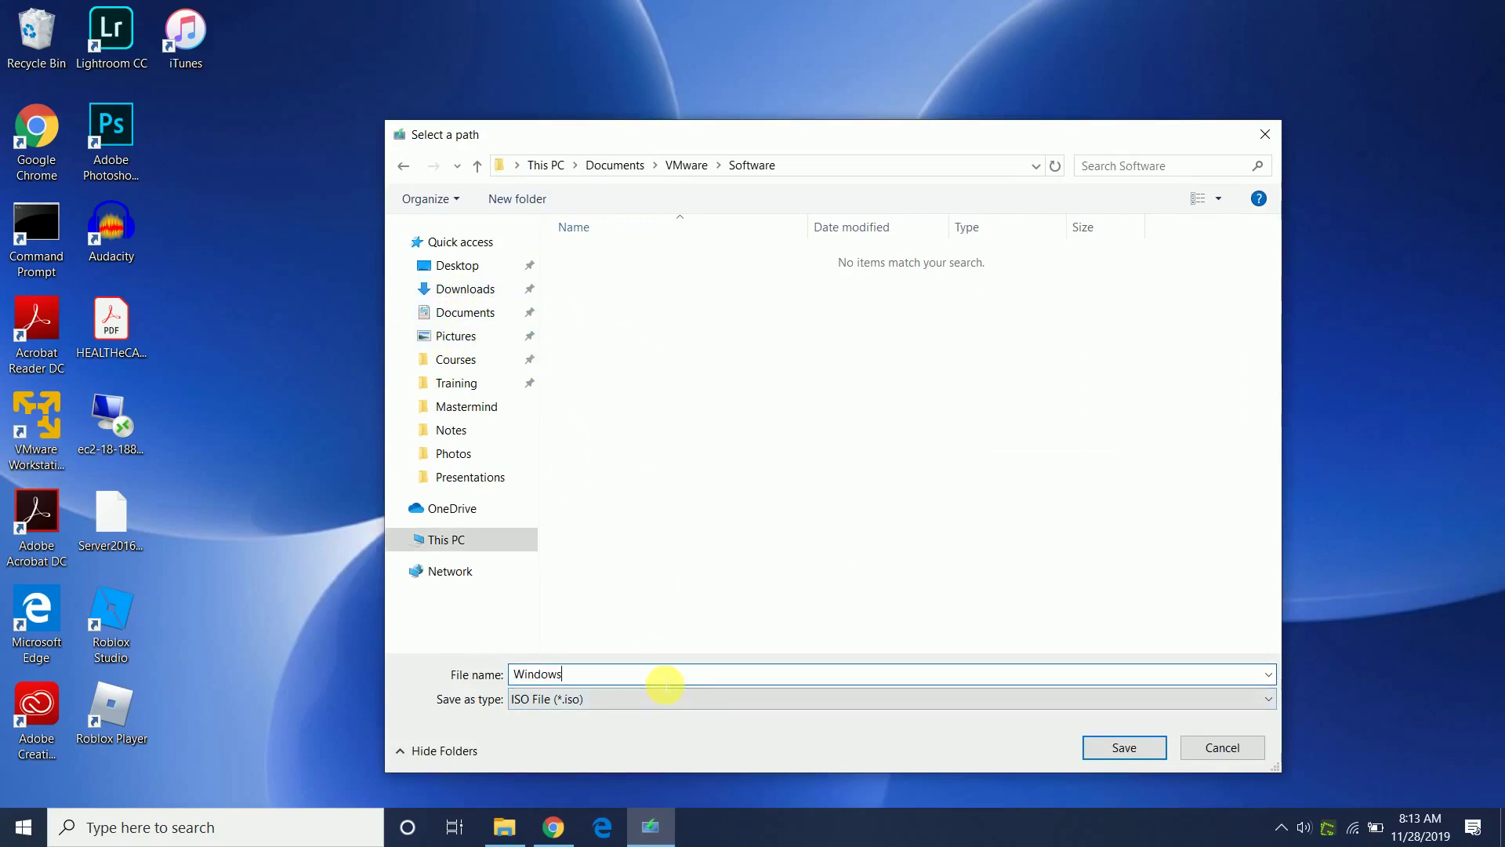
type("10_65")
key("BackSpace")
type("4bit")
left_click(1126, 747)
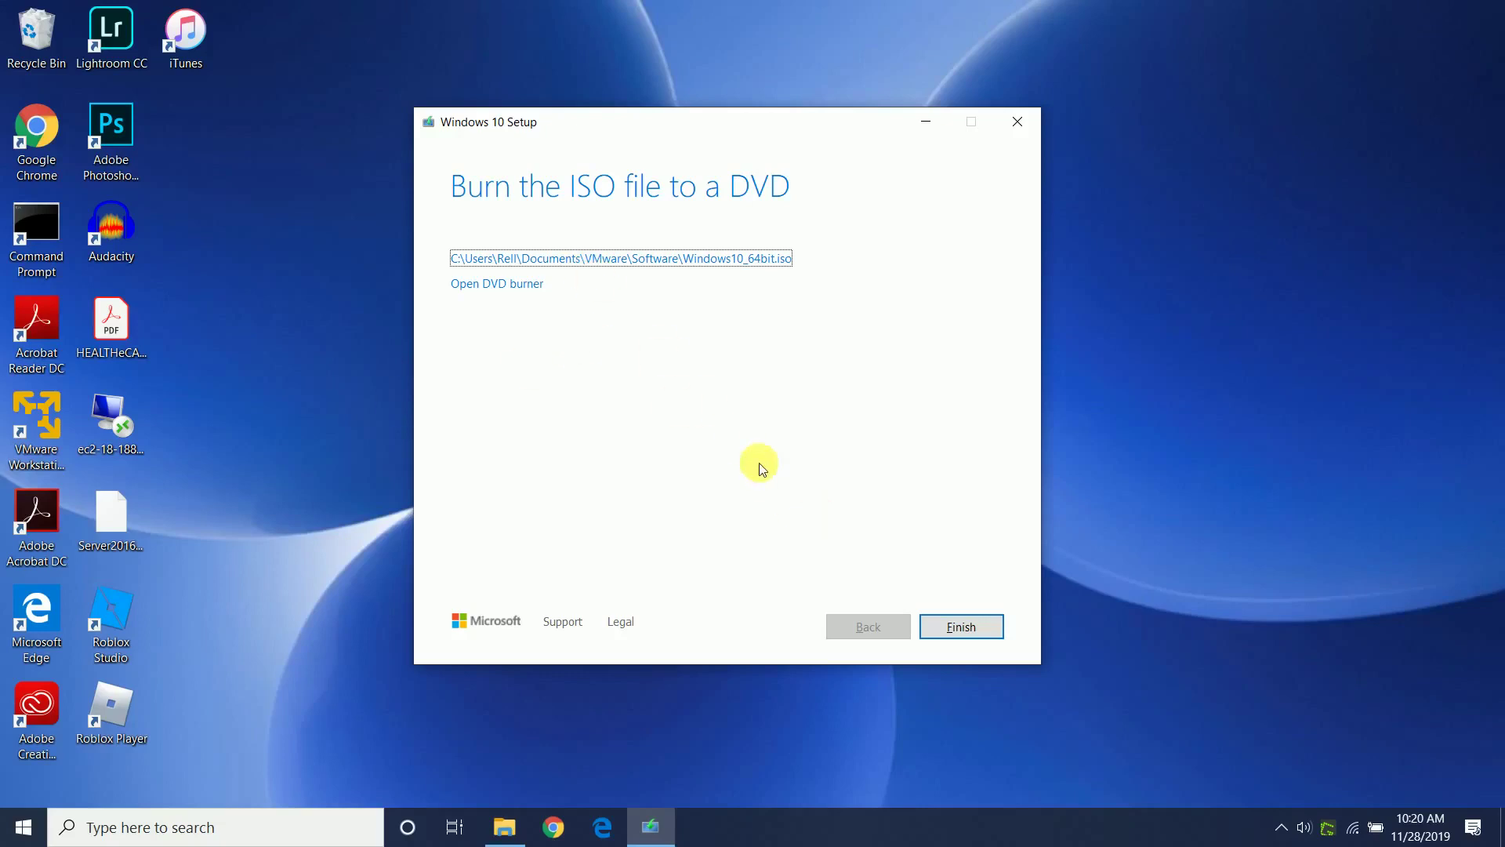
Close the finished Windows 10 Setup and return to the Downloads folder window.
left_click(950, 624)
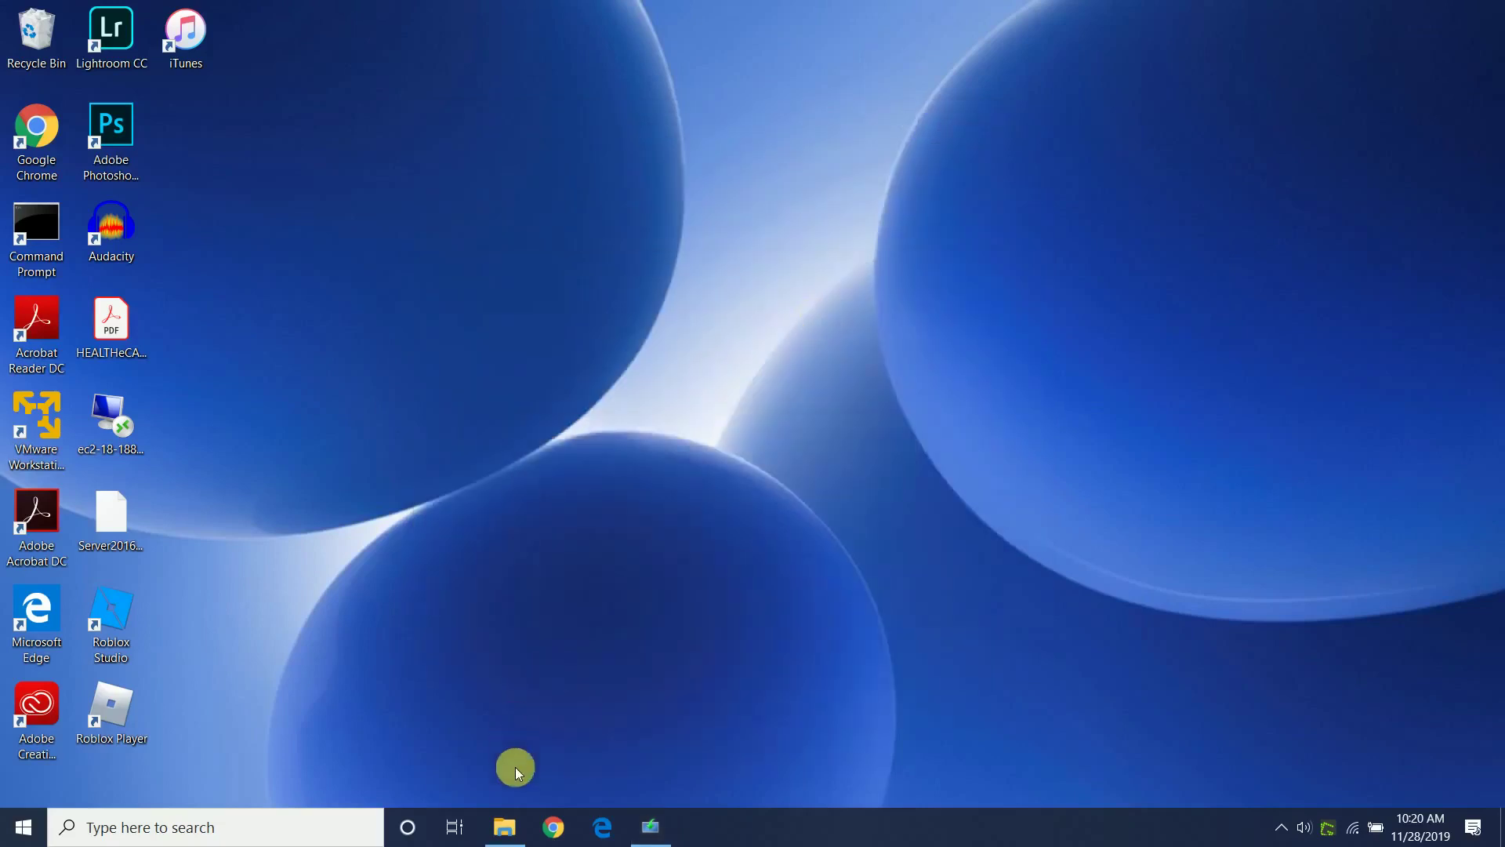
mouse_move(504, 826)
left_click(488, 682)
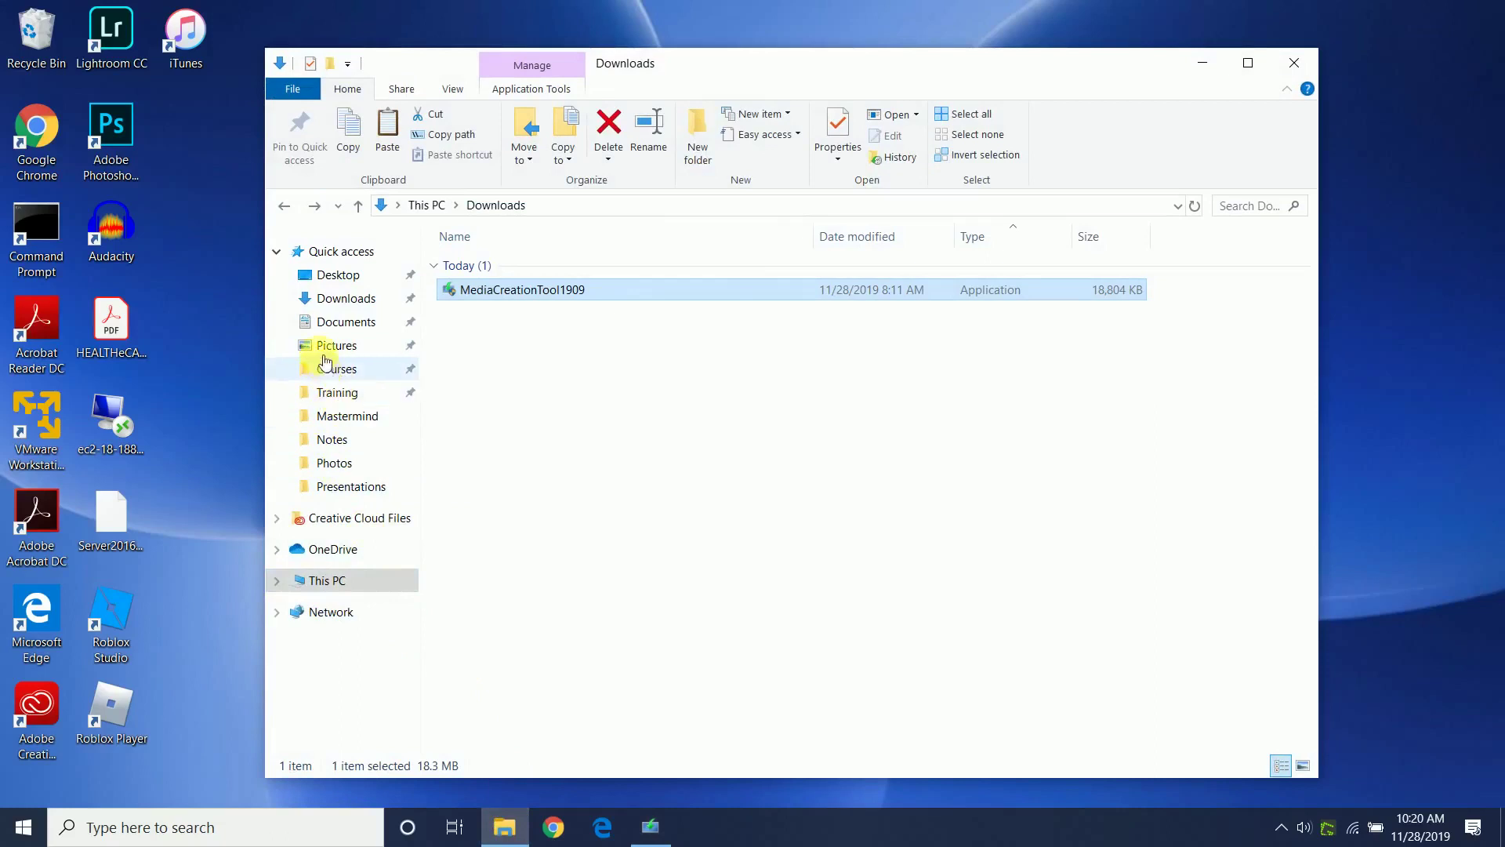
Open Documents\VMware\Software and confirm the 4,169,664 KB Windows10_64bit disc image is there.
left_click(339, 323)
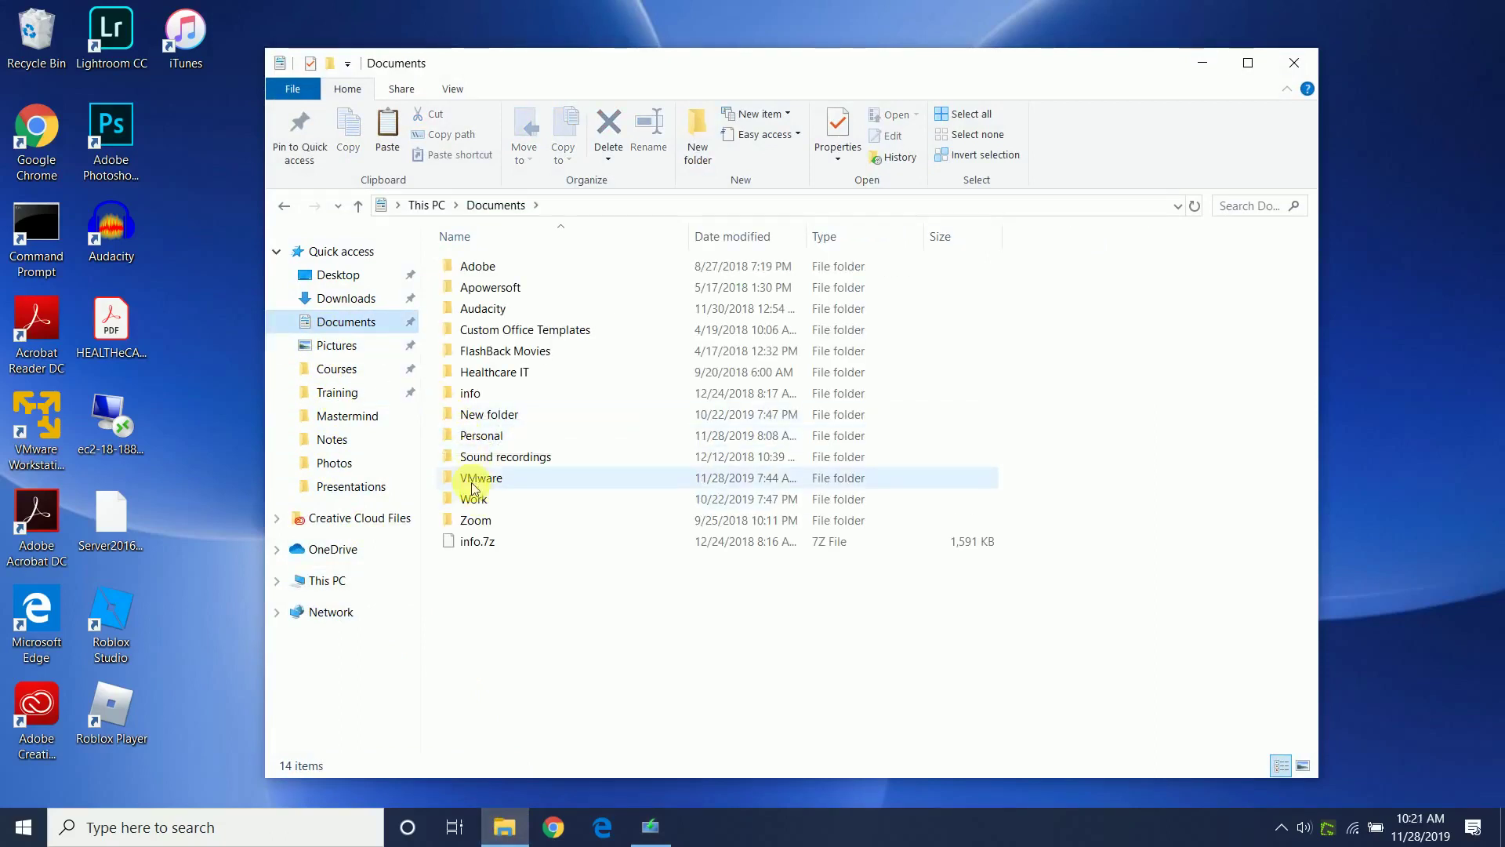
double_click(480, 478)
double_click(481, 333)
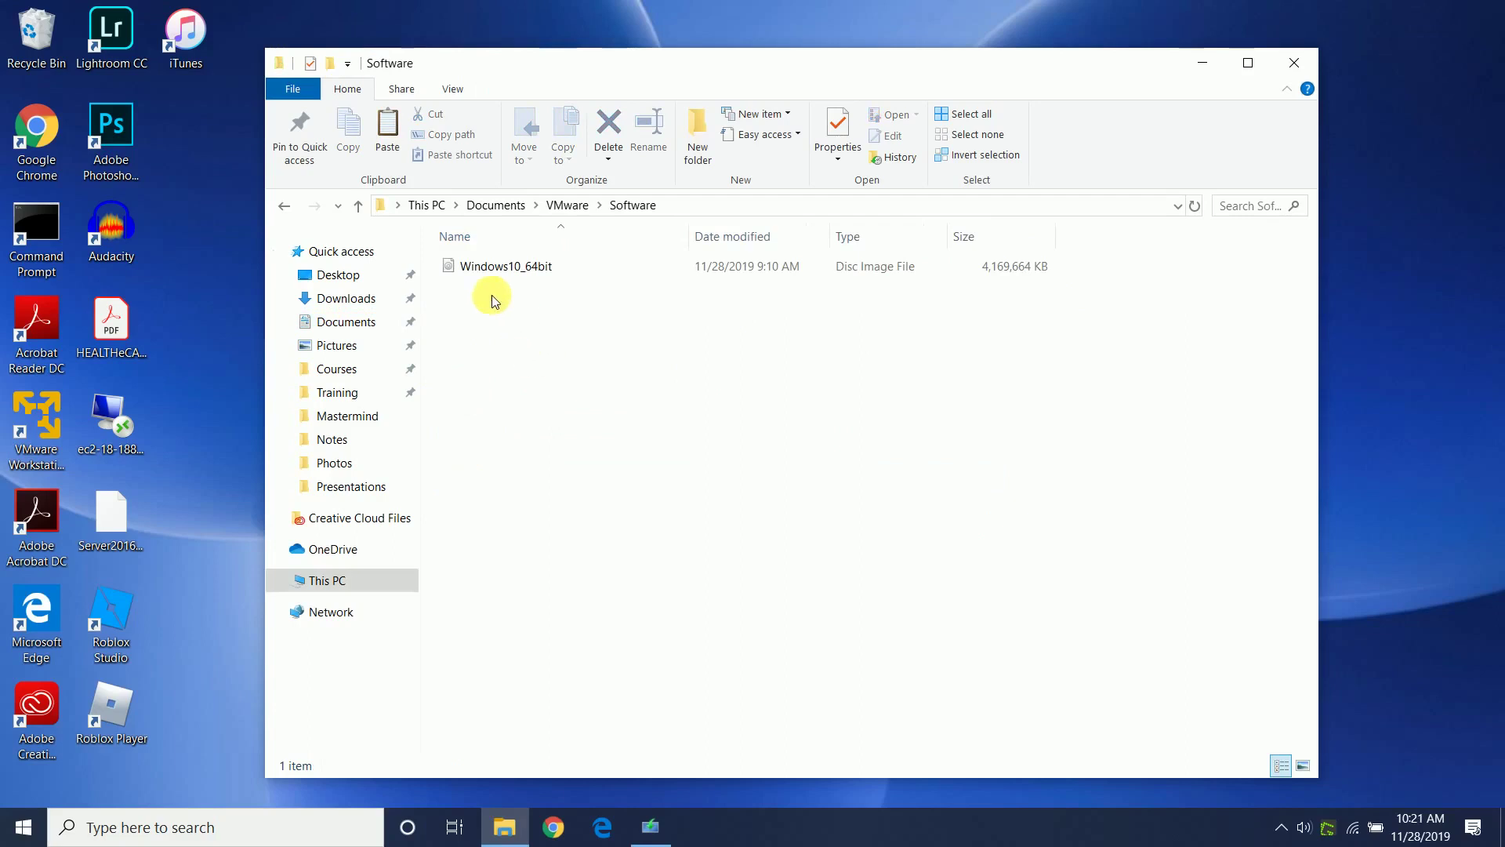